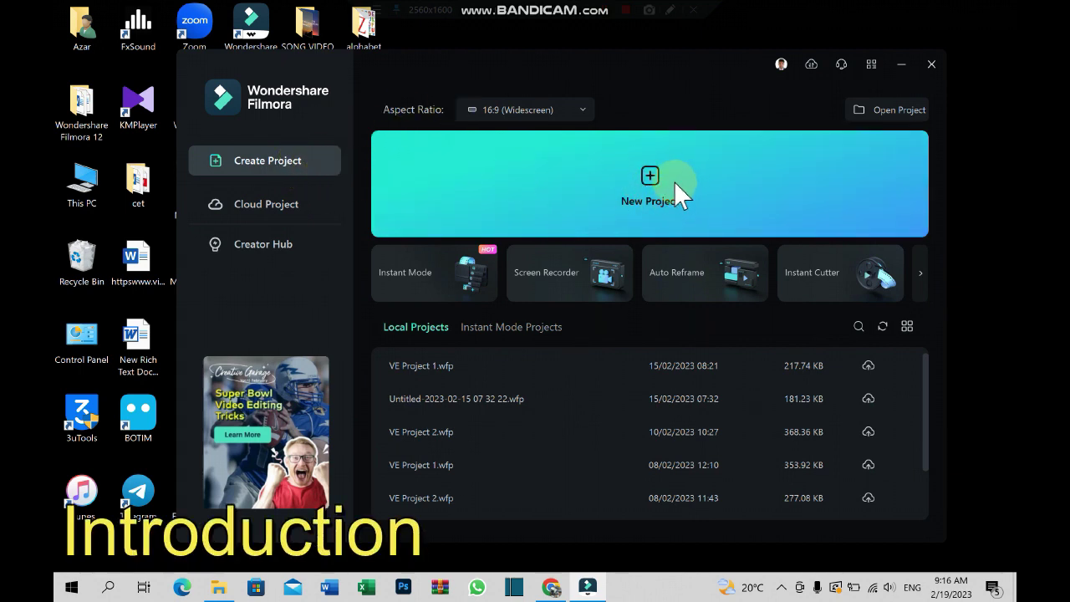
Step: View the Cloud Project page, and return to project creation to review the available aspect ratios
click(299, 201)
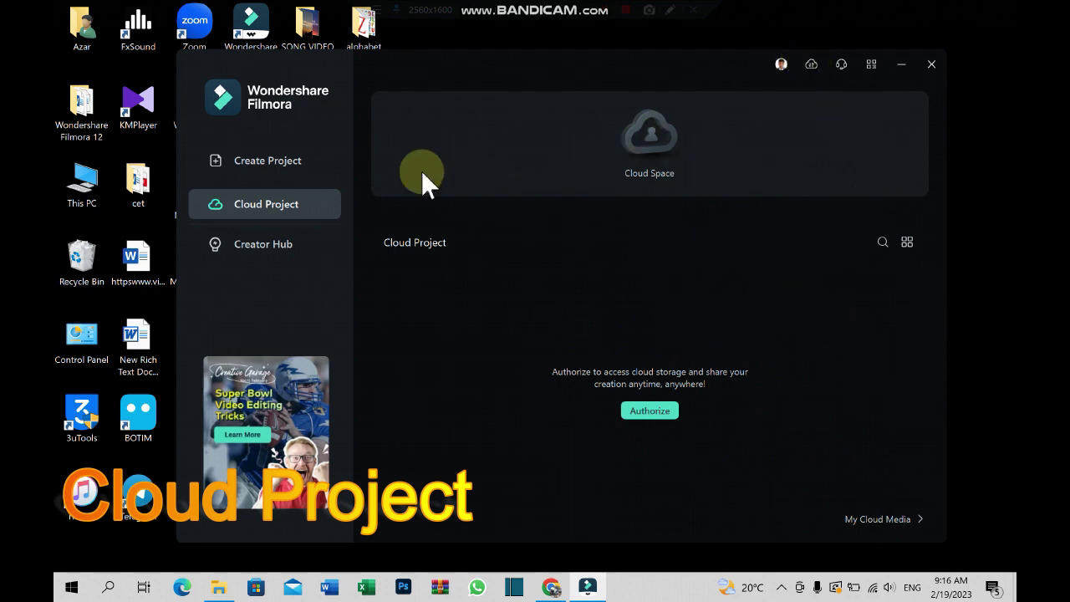
click(290, 162)
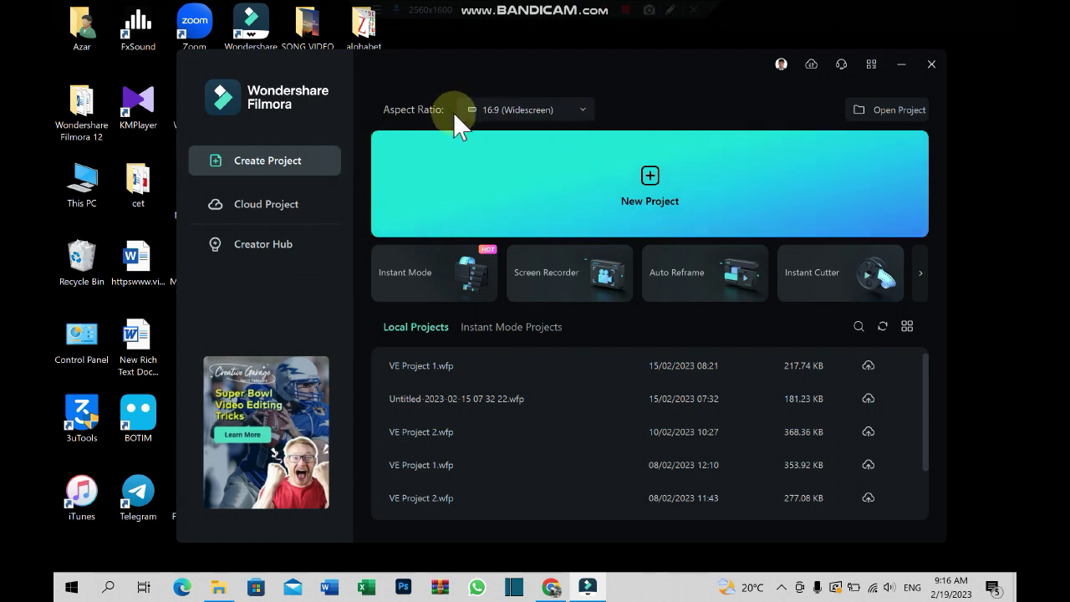
click(582, 109)
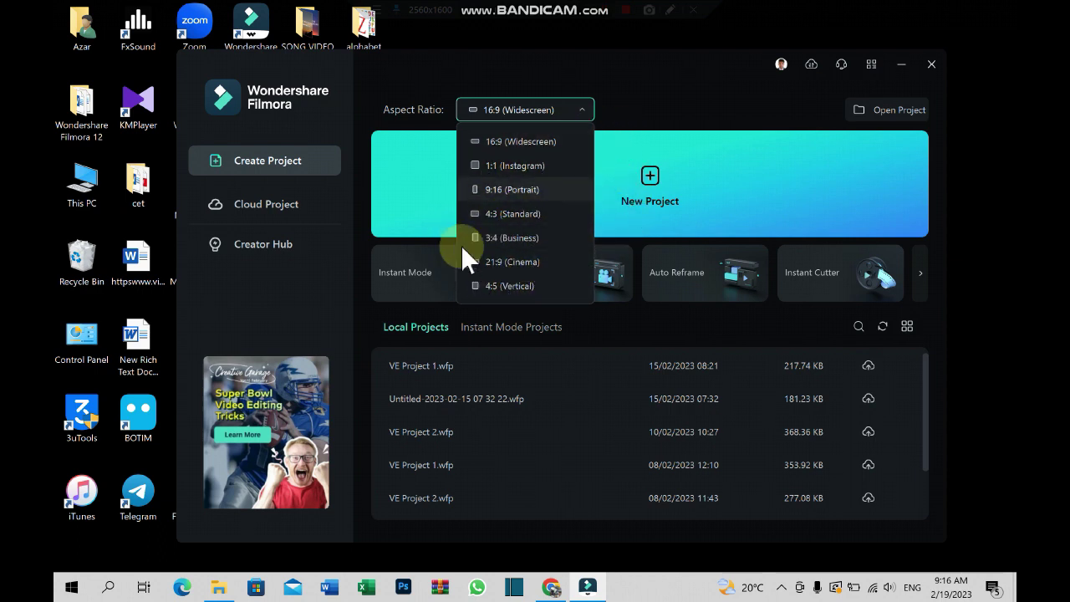
click(666, 99)
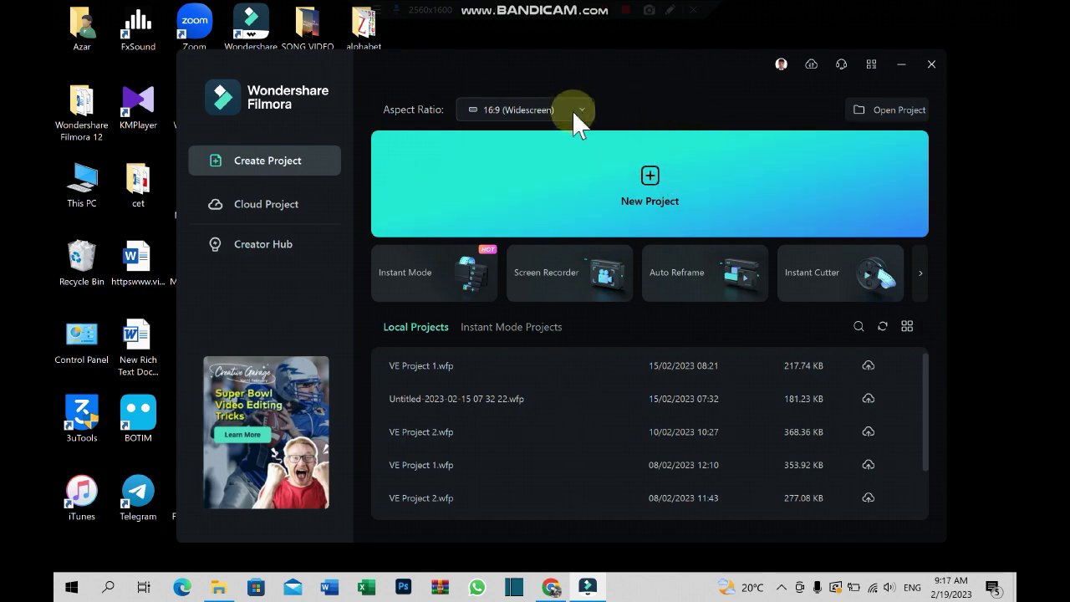
Step: Look into the file browser for opening saved projects, close it, and browse the list of local projects
click(880, 115)
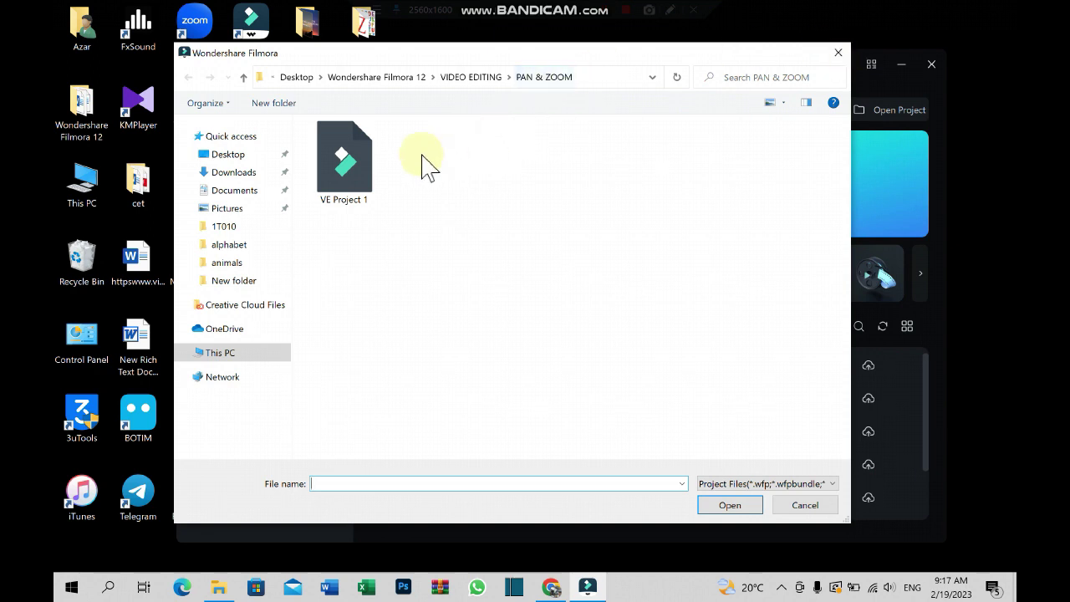
click(839, 54)
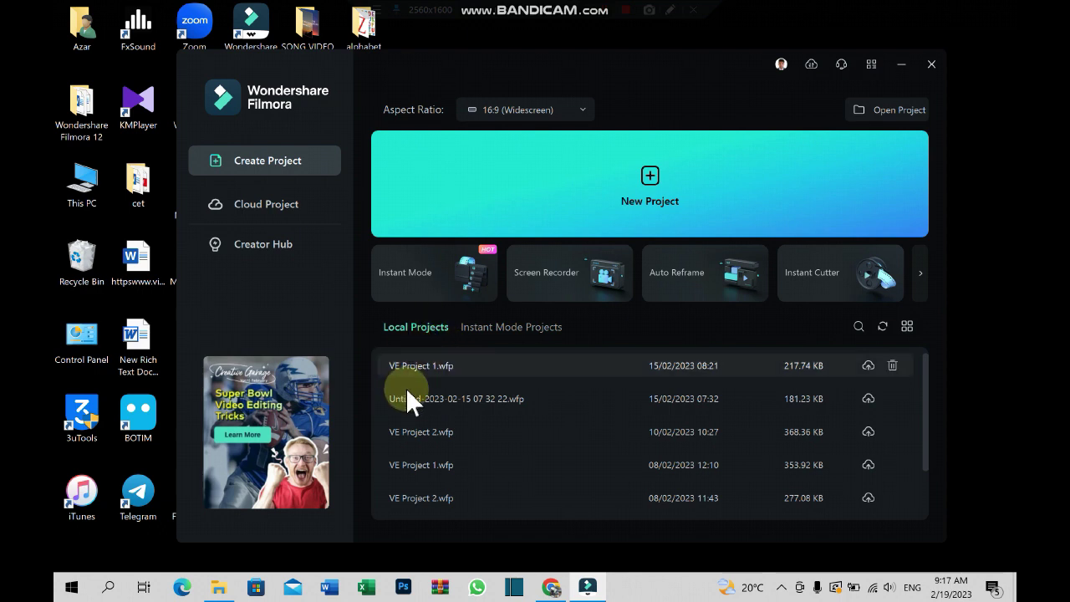
scroll(414, 384, down, 2)
scroll(414, 385, up, 1)
scroll(484, 383, up, 1)
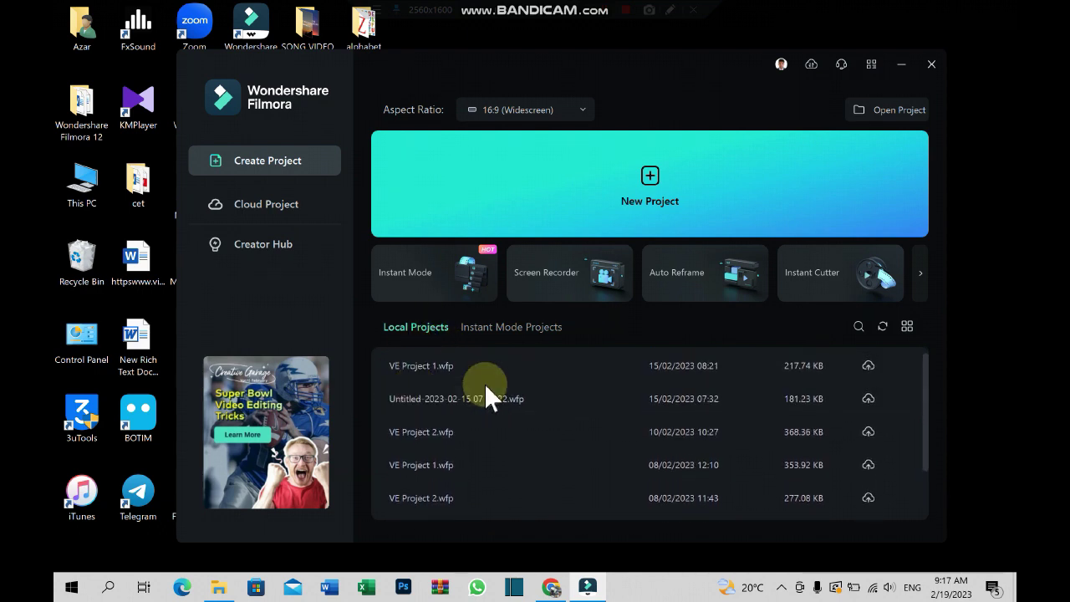
scroll(490, 386, down, 2)
scroll(490, 385, up, 2)
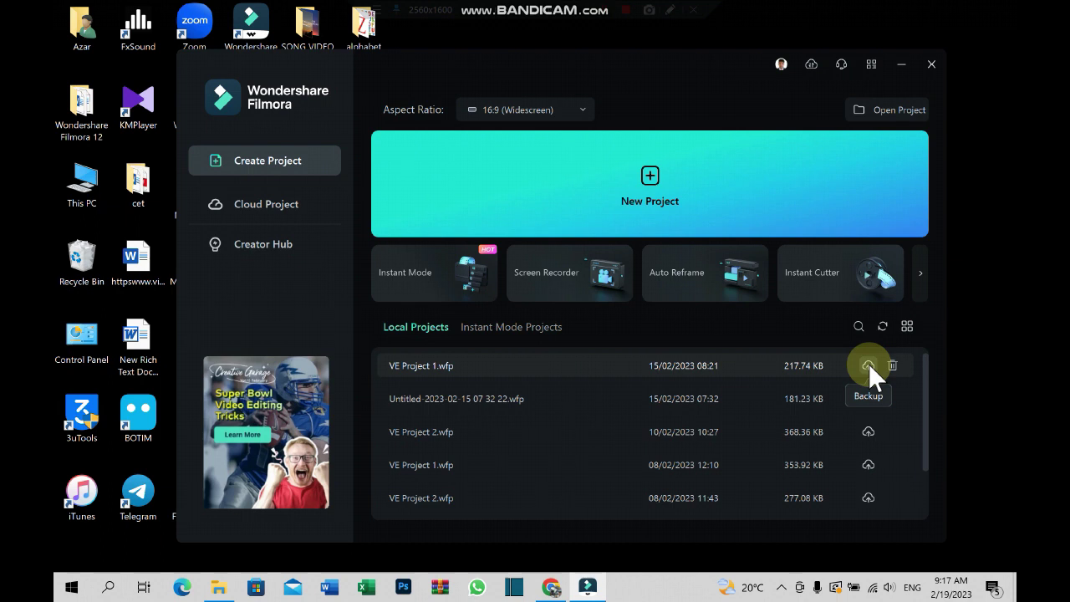
Step: Create a blank new project and close its editor again
click(654, 176)
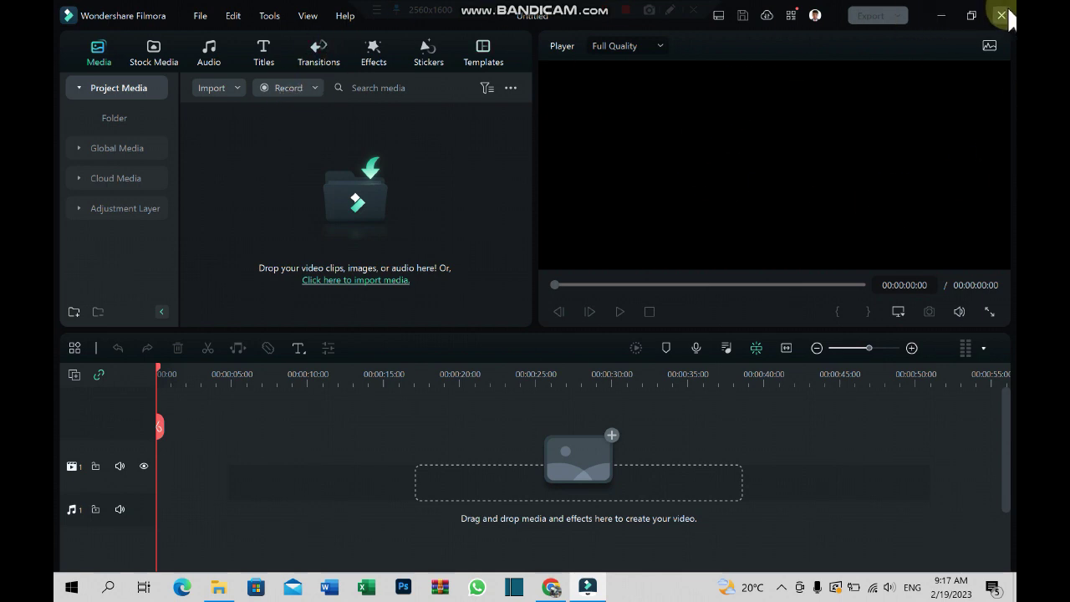
click(1006, 15)
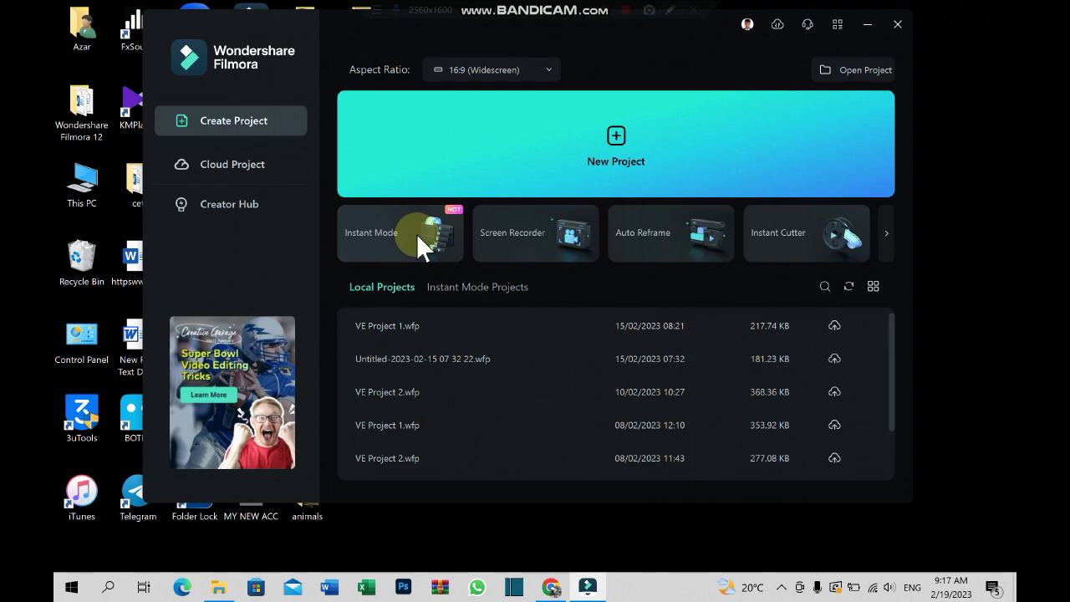
Step: Open Instant Mode and browse through the full collection of templates
click(411, 228)
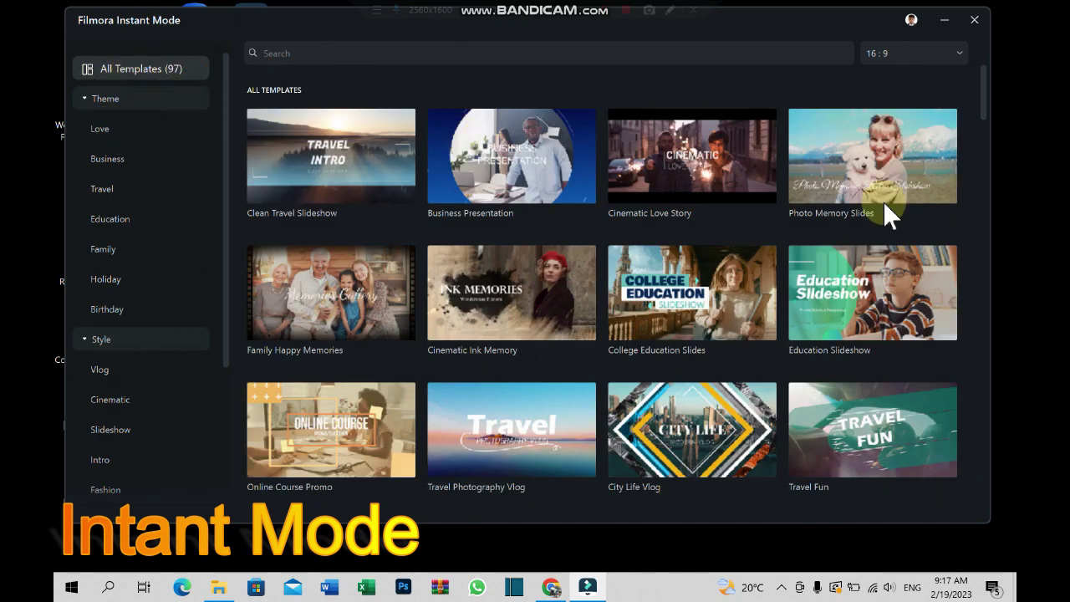
scroll(981, 102, down, 3)
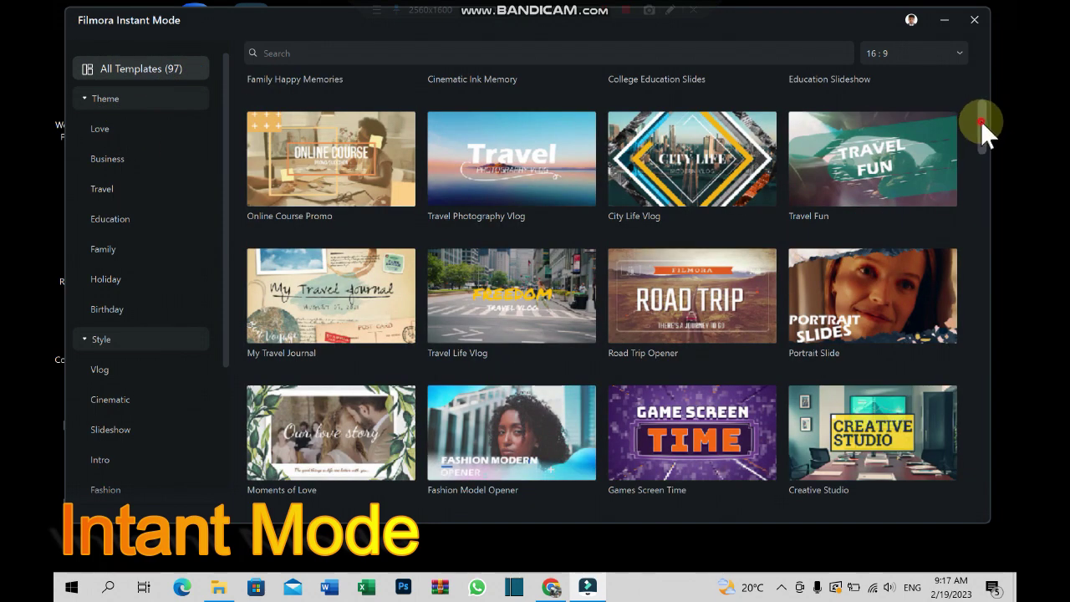
scroll(979, 120, down, 6)
scroll(979, 284, up, 10)
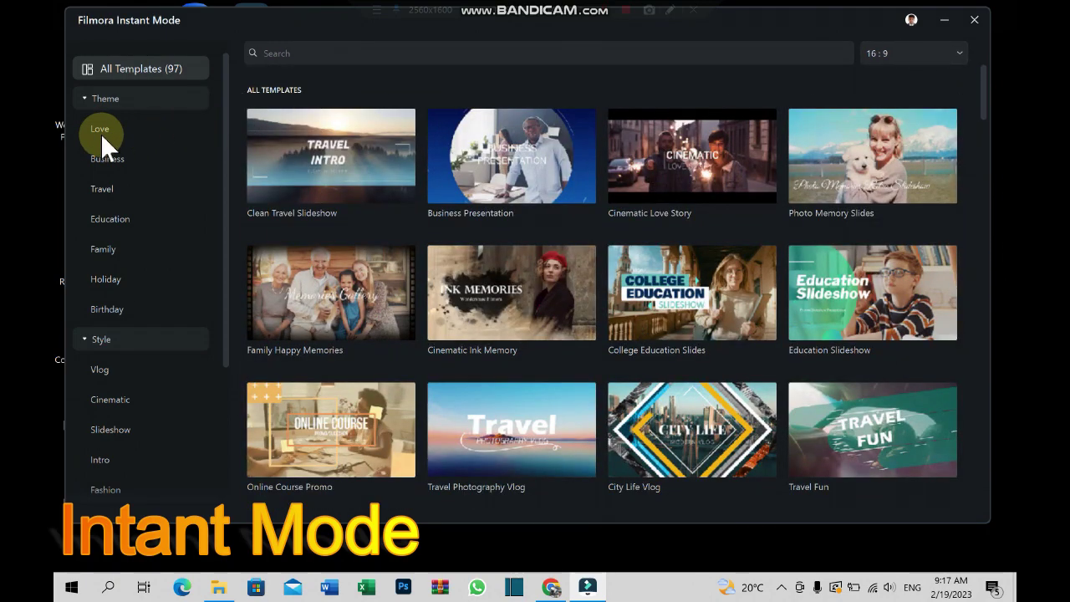
Step: Go through the Business and Travel theme categories, and display the Love theme templates
click(100, 133)
click(122, 157)
click(113, 189)
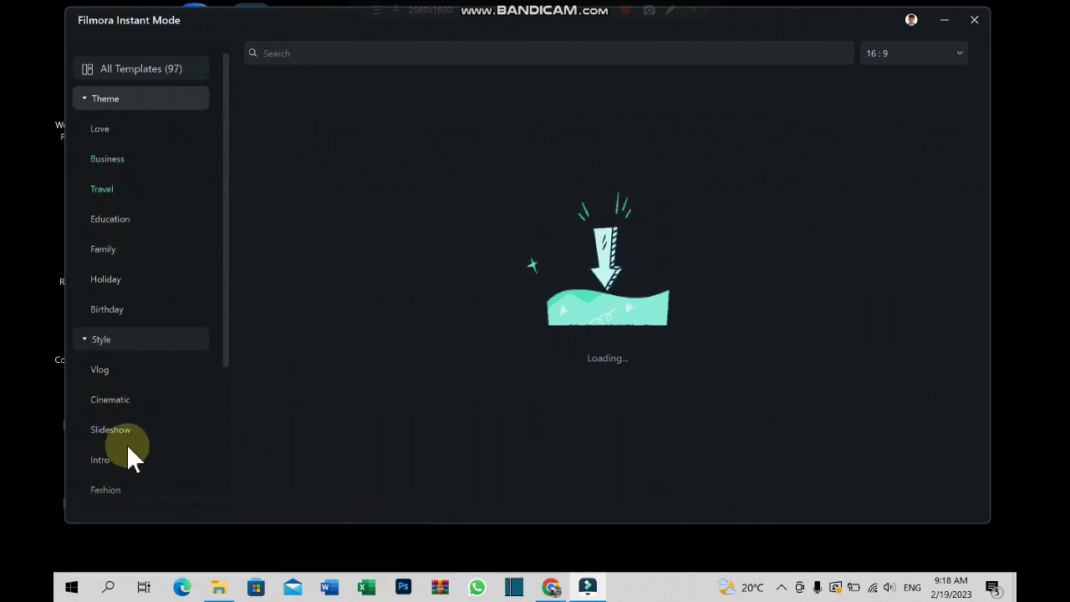
scroll(146, 413, down, 3)
scroll(141, 380, up, 3)
click(99, 131)
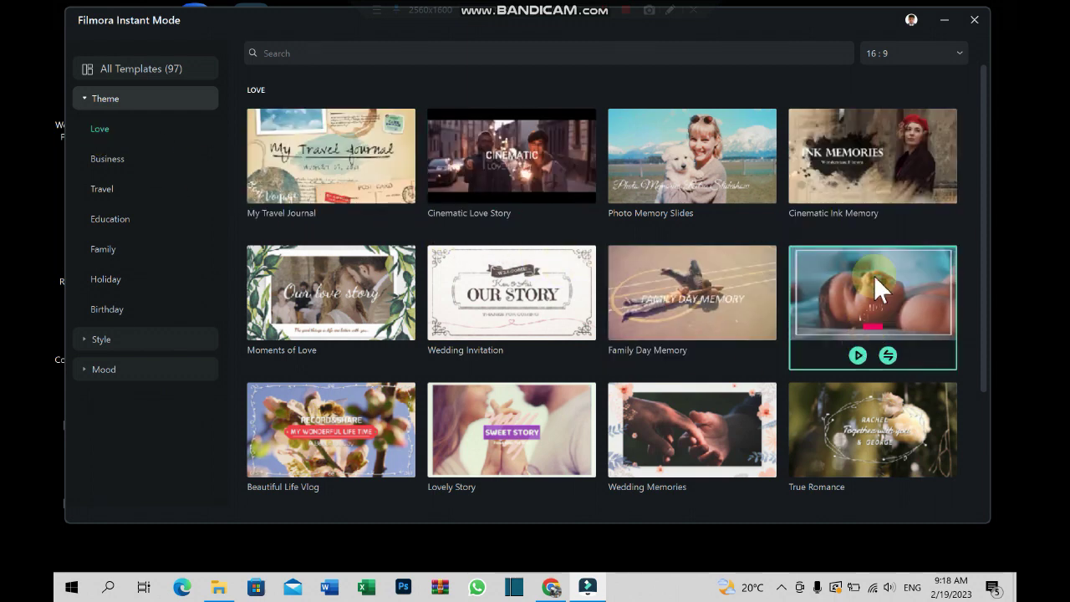
Step: Preview the Baby and Mom template, skipping ahead in the video and pausing it
click(859, 355)
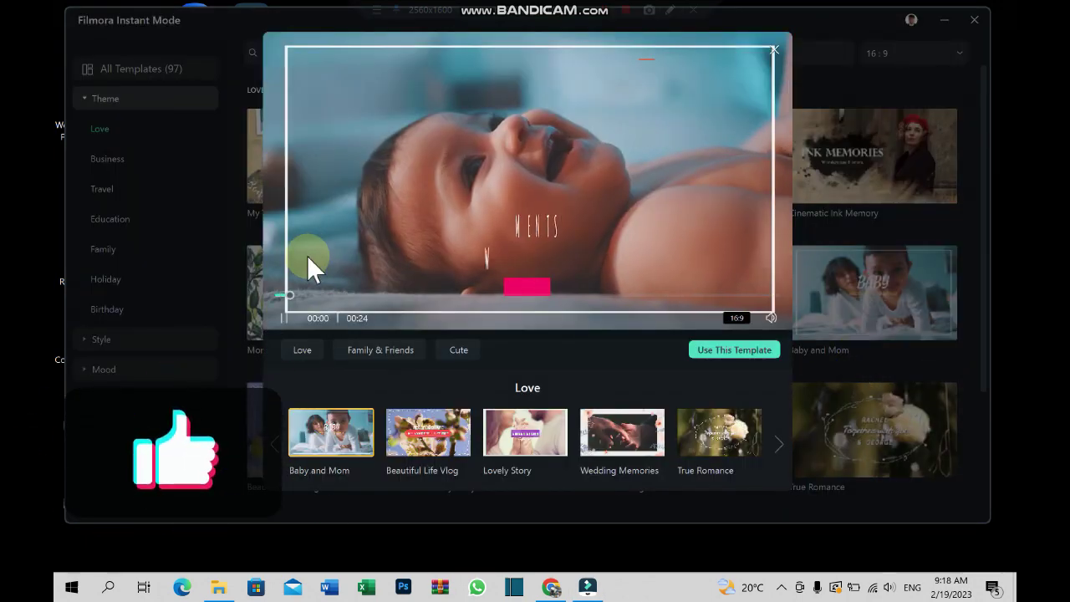
click(386, 296)
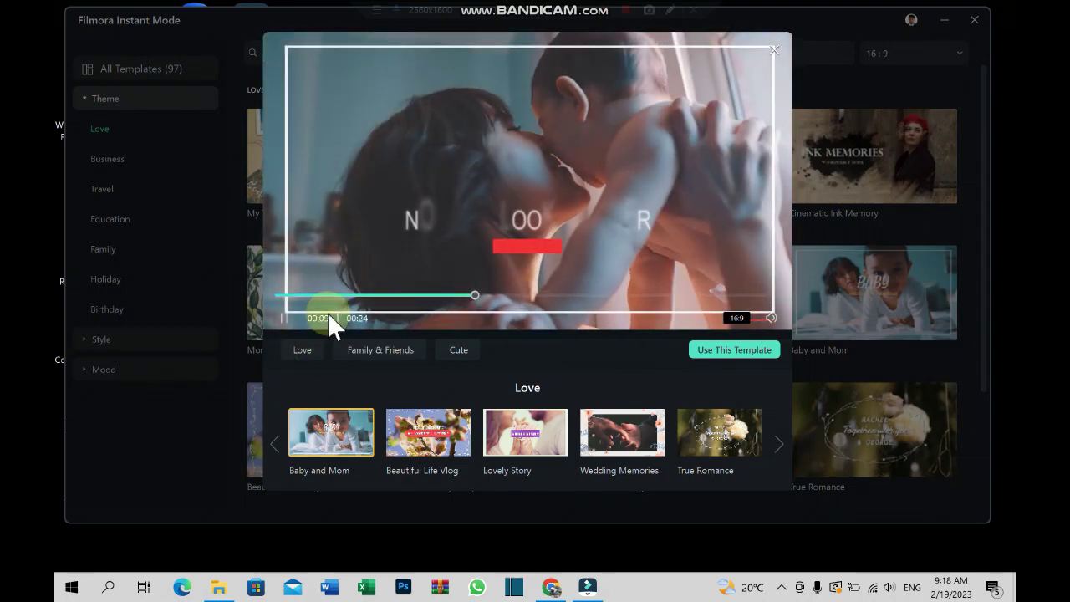
click(285, 316)
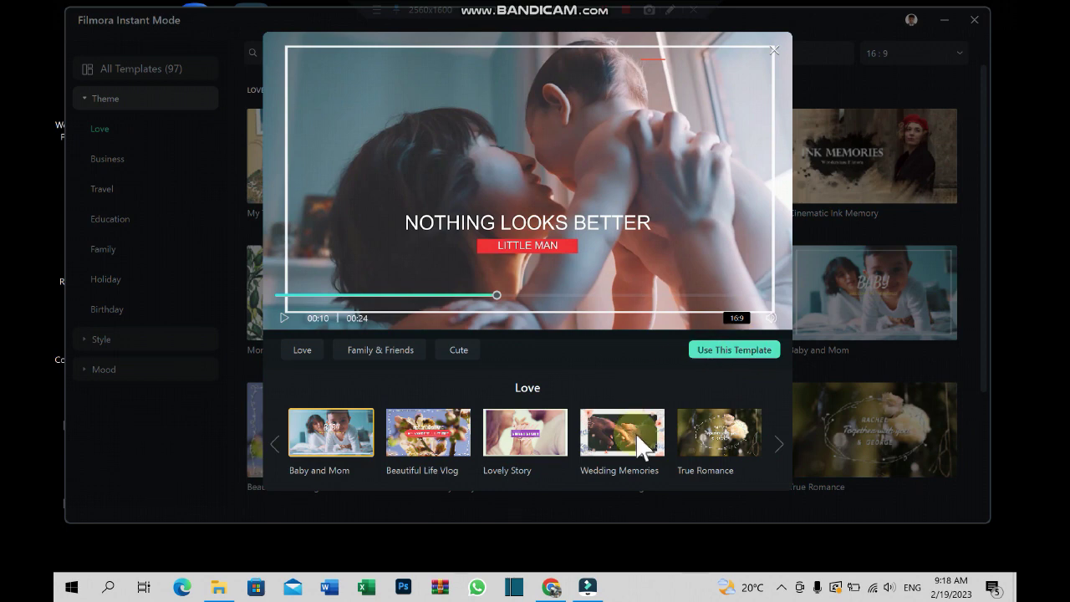
Step: Choose the Happy Valentine's template from the further Love templates and use it for the video
click(779, 444)
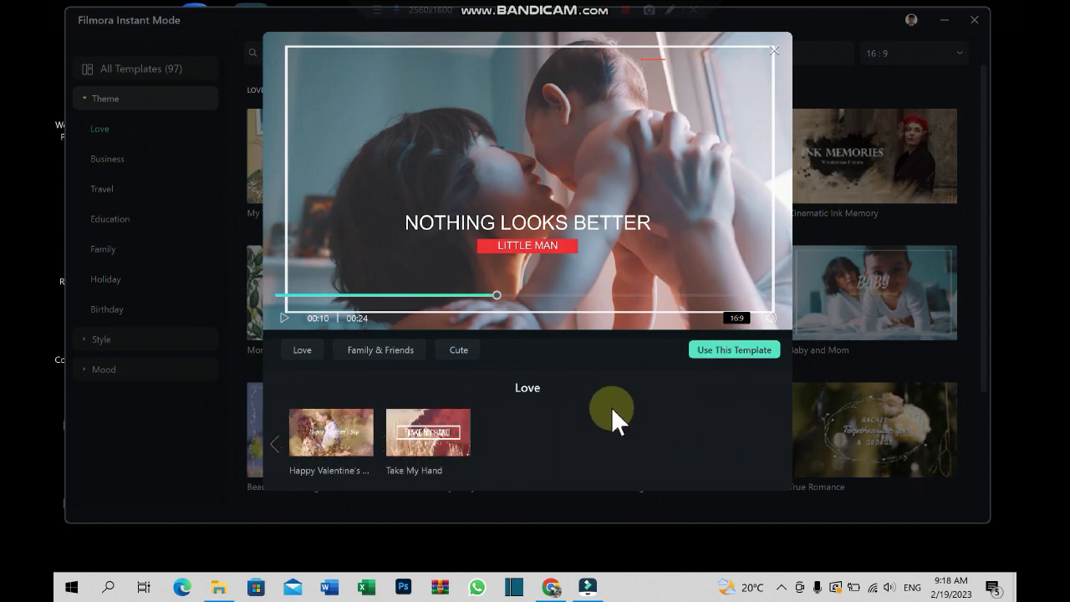
click(306, 442)
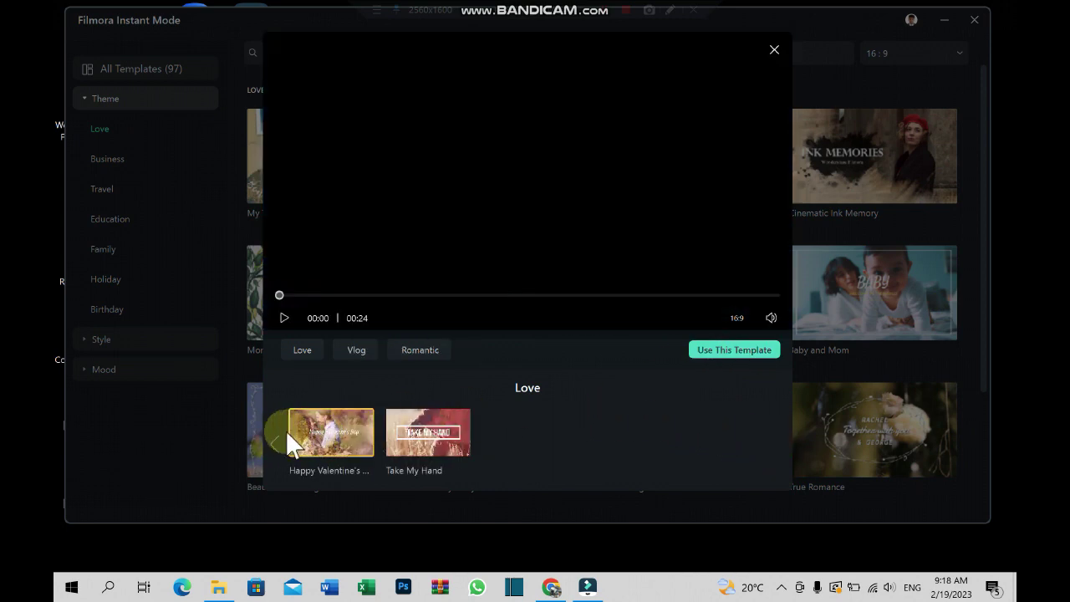
click(277, 433)
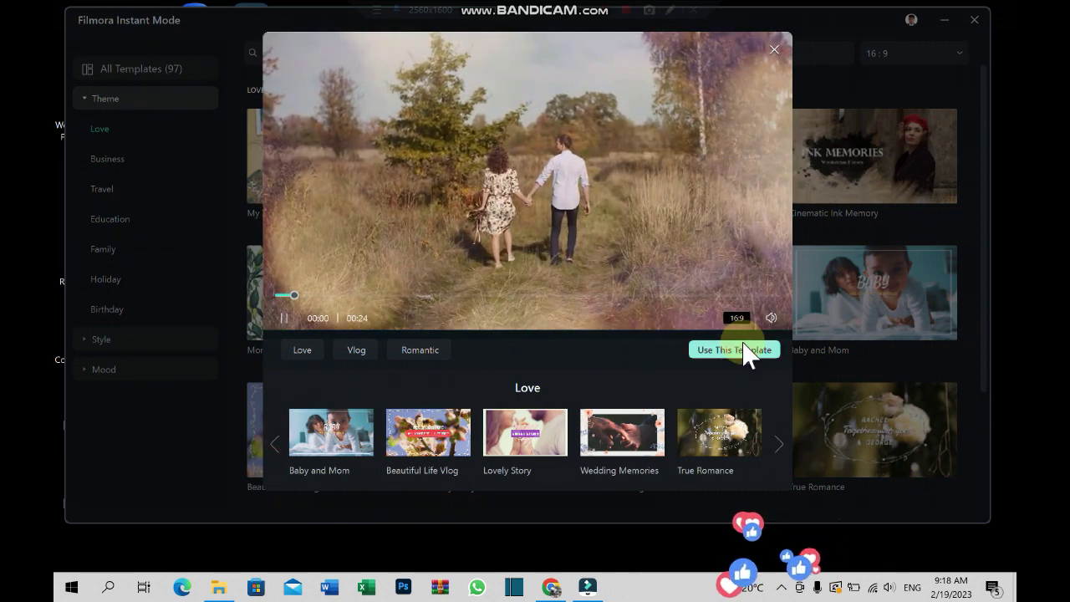
click(742, 350)
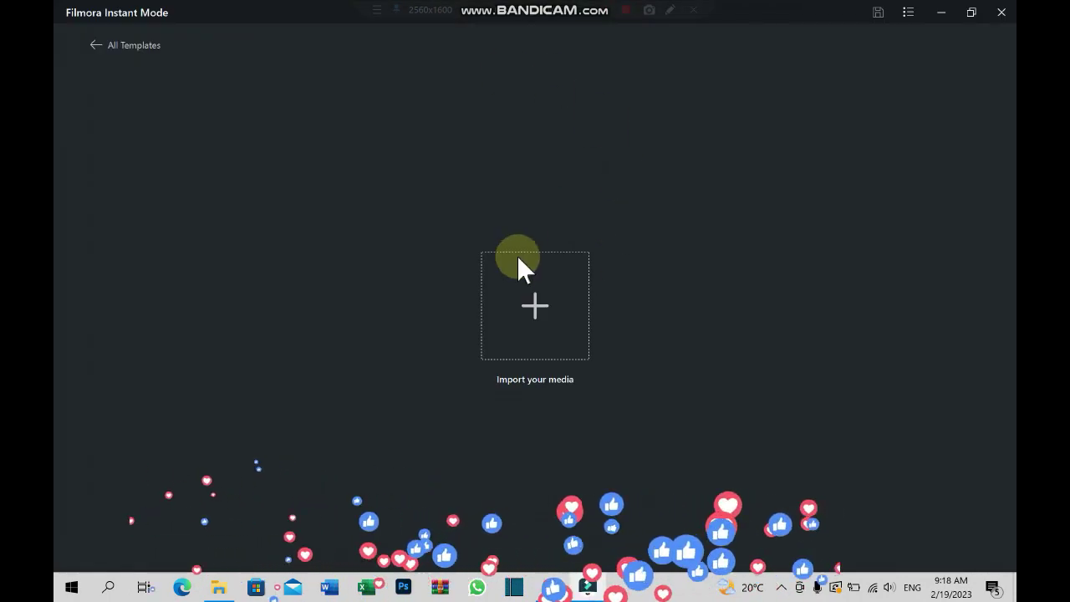
Step: Import all five video clips from the 1 Intant Mode folder: Beach, Carousel, both Child clips and It's A Girl
click(543, 298)
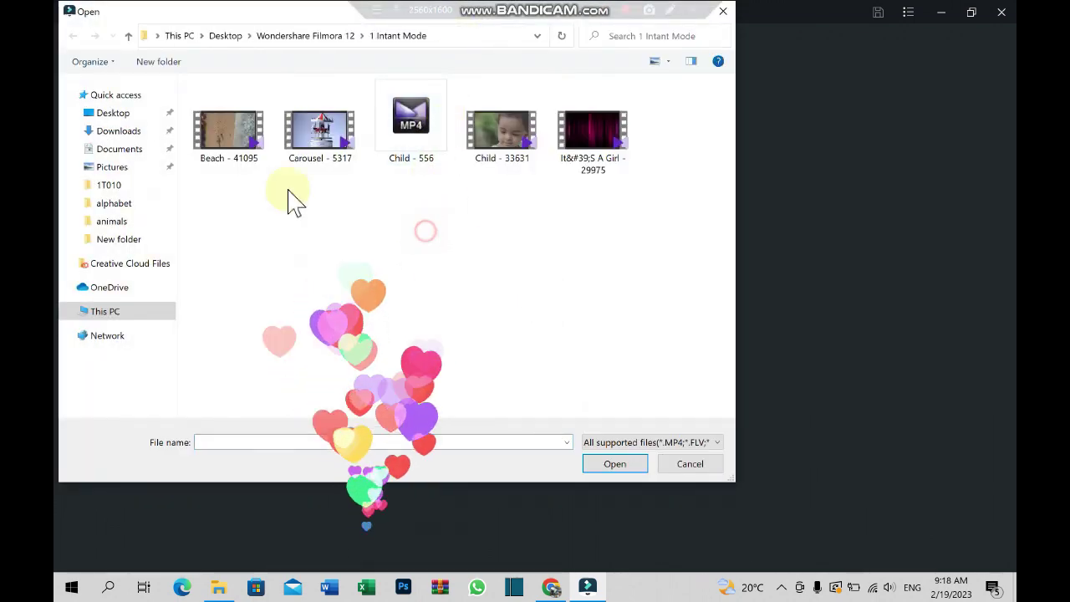
drag(226, 187, 640, 117)
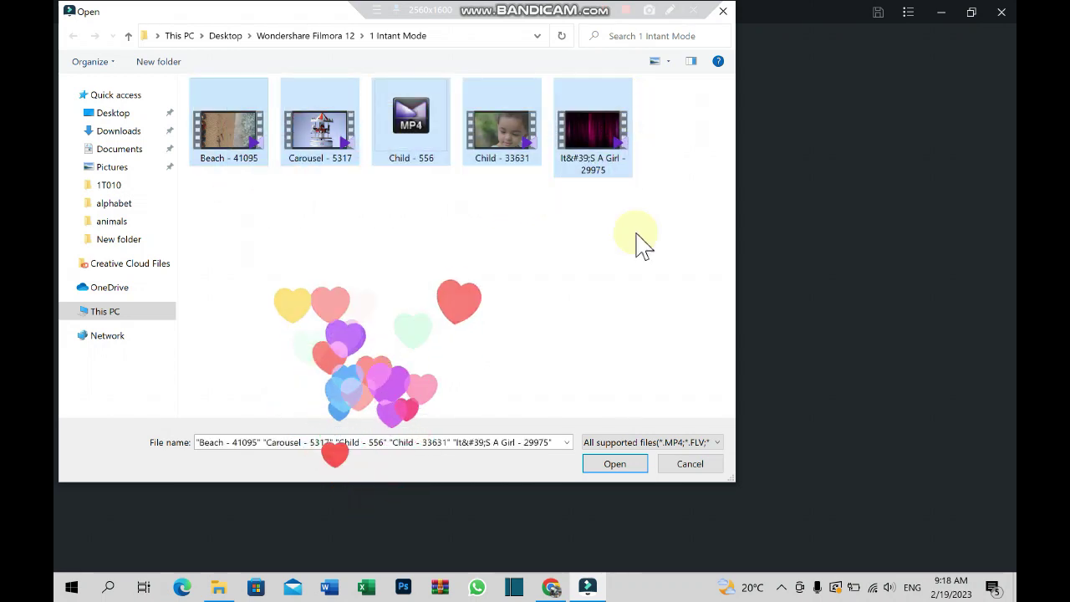
click(625, 468)
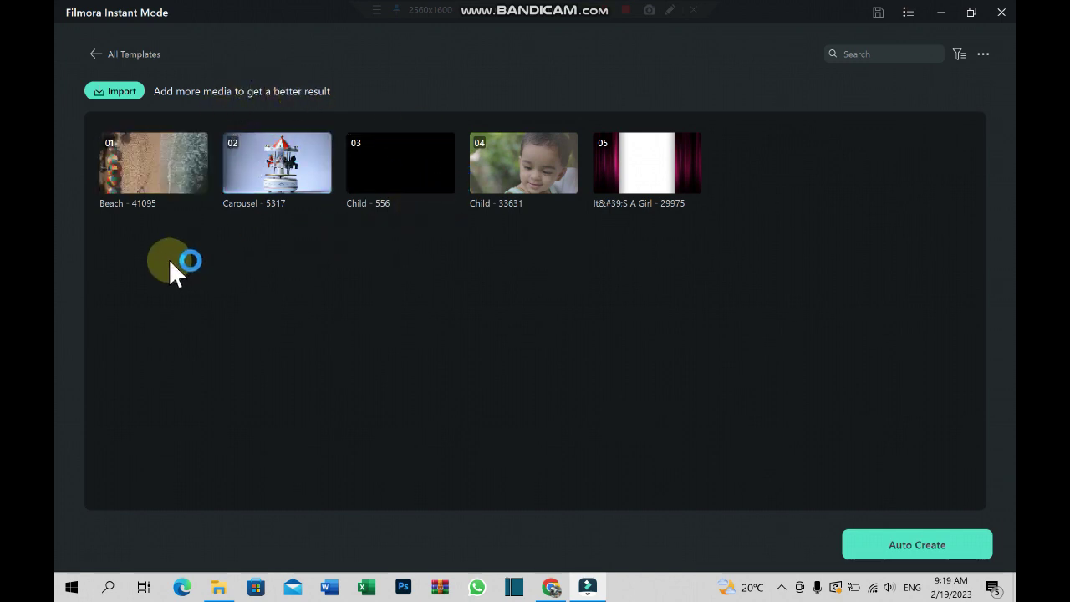
Step: Select all five imported clips and generate the video with Auto Create
drag(287, 250, 710, 154)
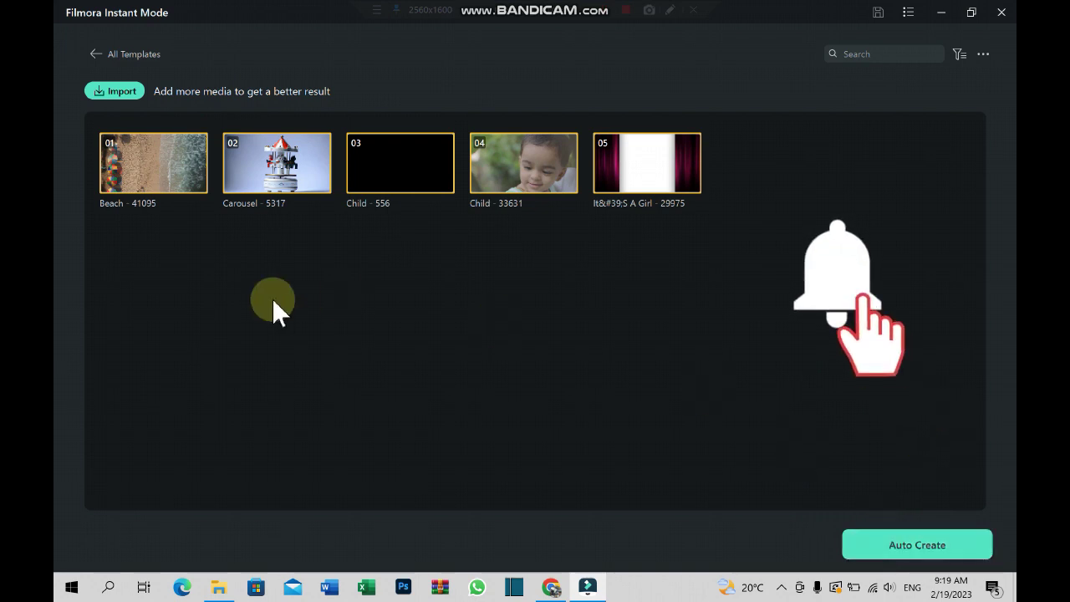
click(135, 246)
drag(127, 234, 837, 151)
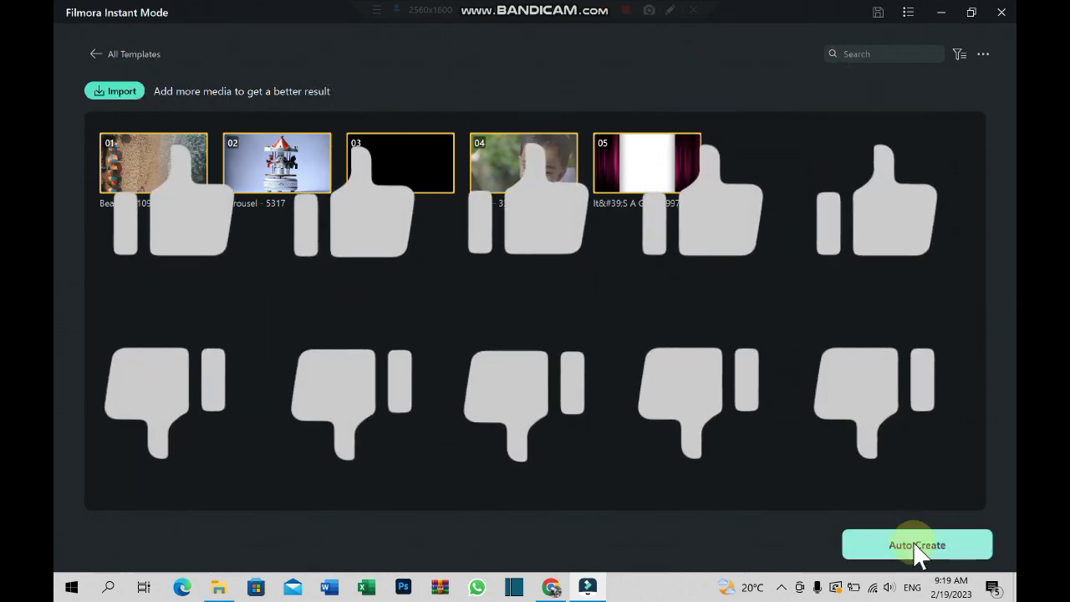
click(939, 544)
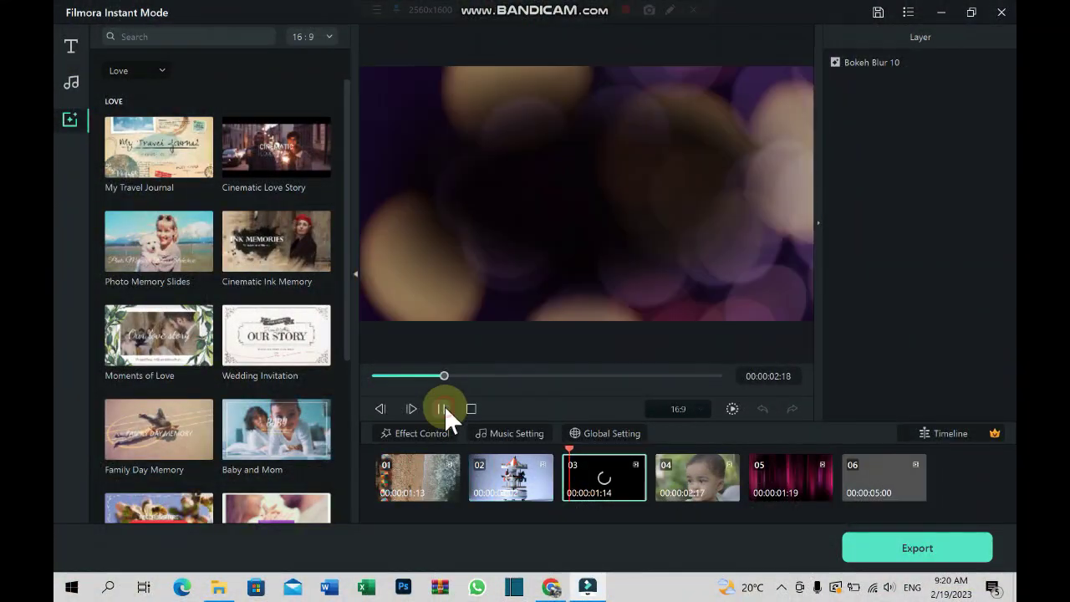
Step: Rewind the generated video to the beginning and play it through
click(444, 408)
drag(445, 378, 370, 373)
click(436, 408)
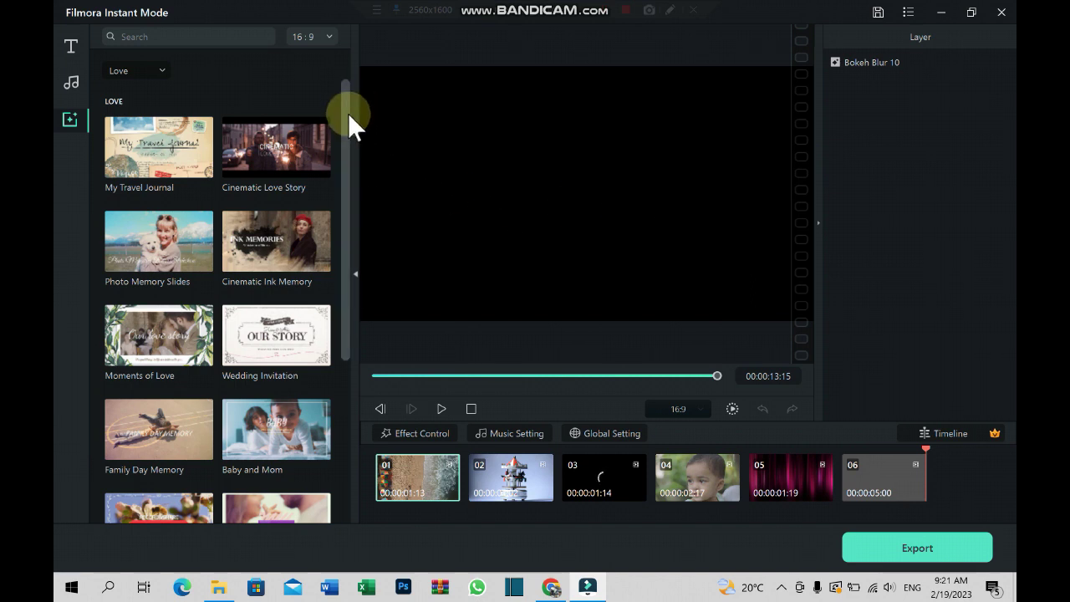
mouse_move(344, 121)
mouse_down()
mouse_move(342, 142)
mouse_move(345, 122)
mouse_up()
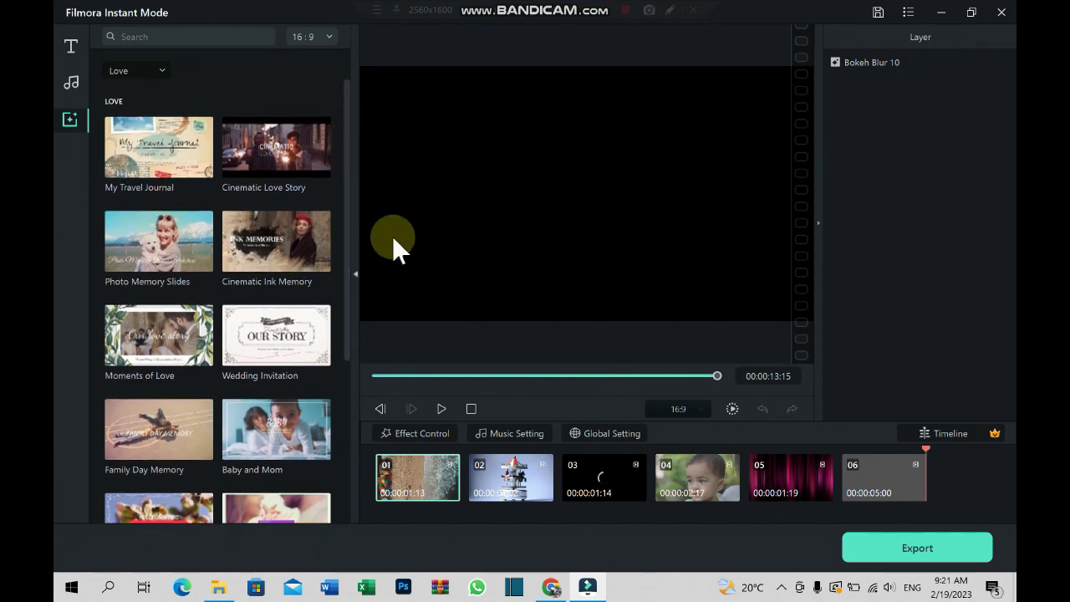
Step: With carousel clip 02 selected, try the effect modes After effects with titles and transitions and No effects, and restore All effects
click(510, 485)
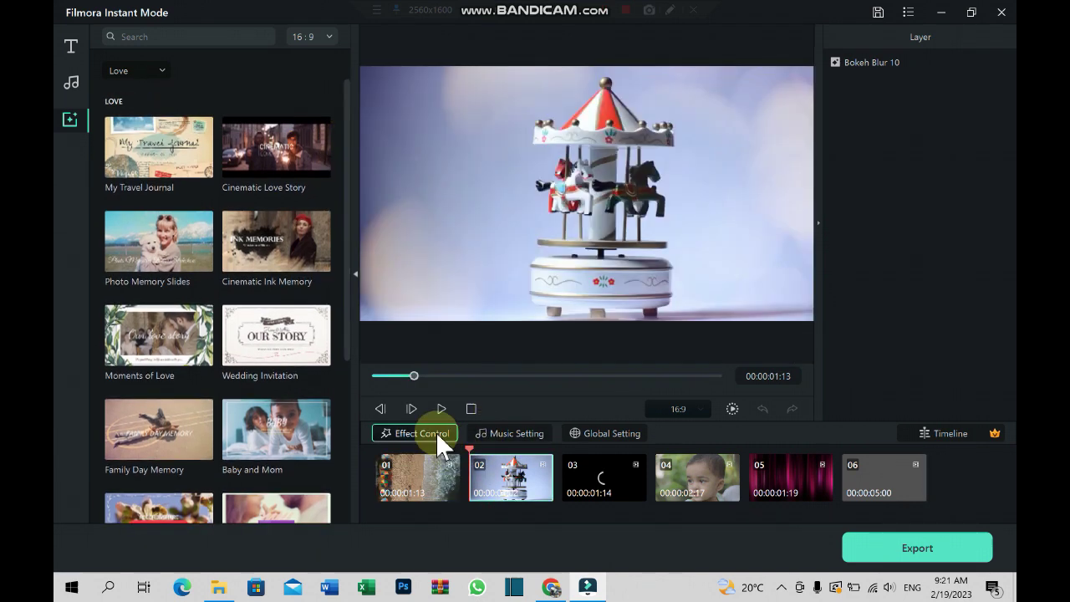
click(435, 430)
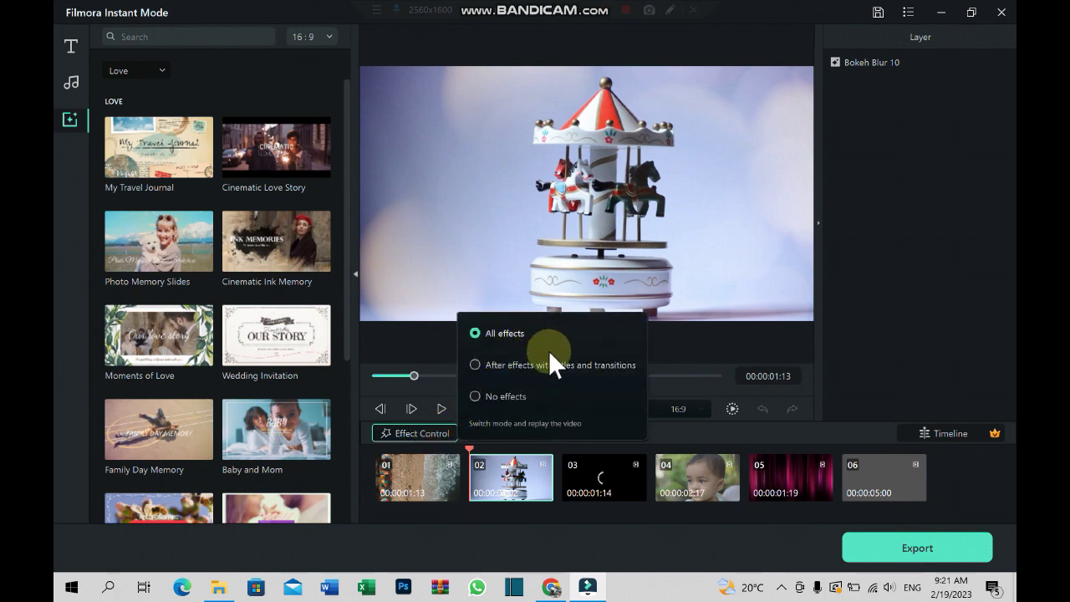
click(476, 364)
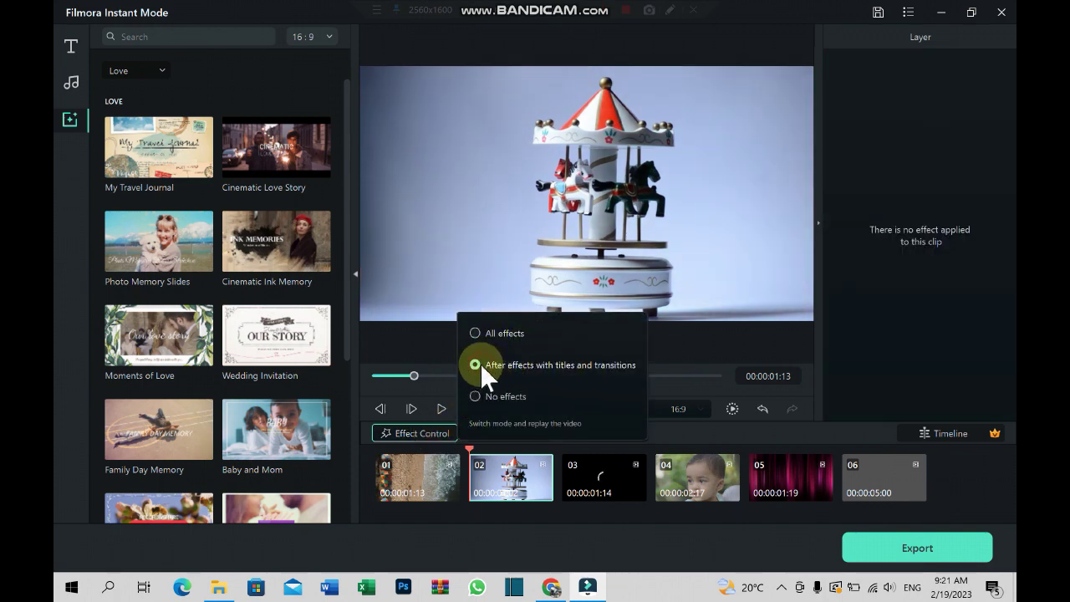
click(489, 395)
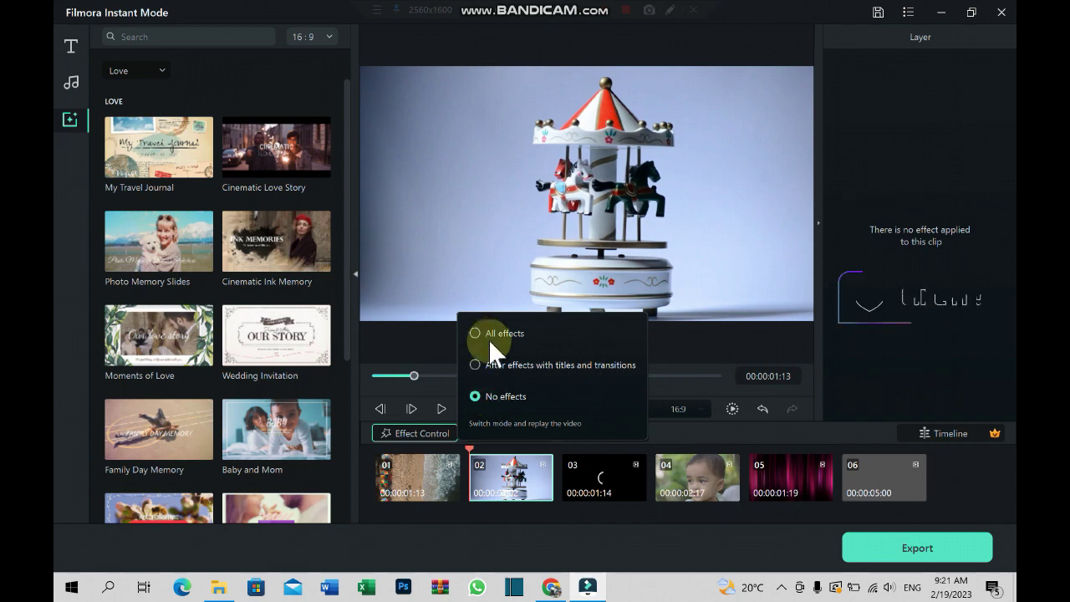
click(486, 333)
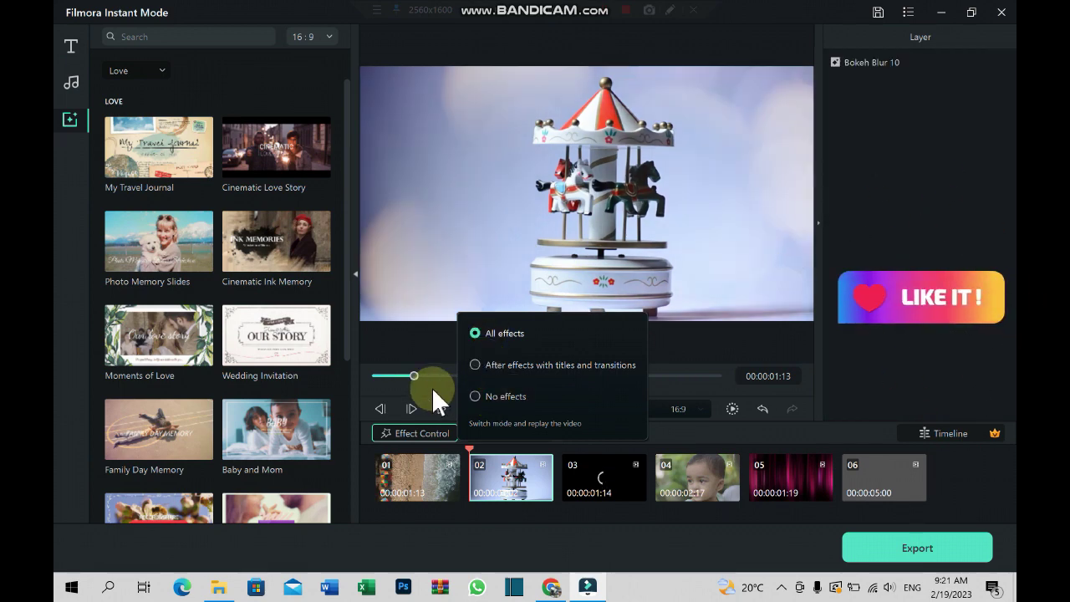
Step: Select the Bokeh Blur 10 layer and review the music settings for volume, fade in and fade out
click(871, 64)
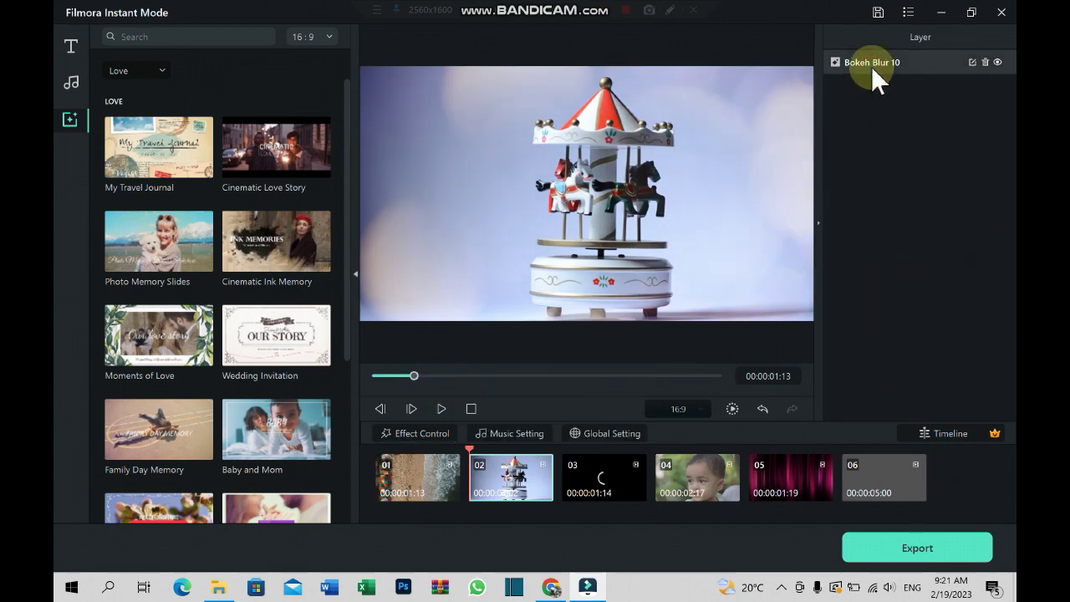
click(520, 434)
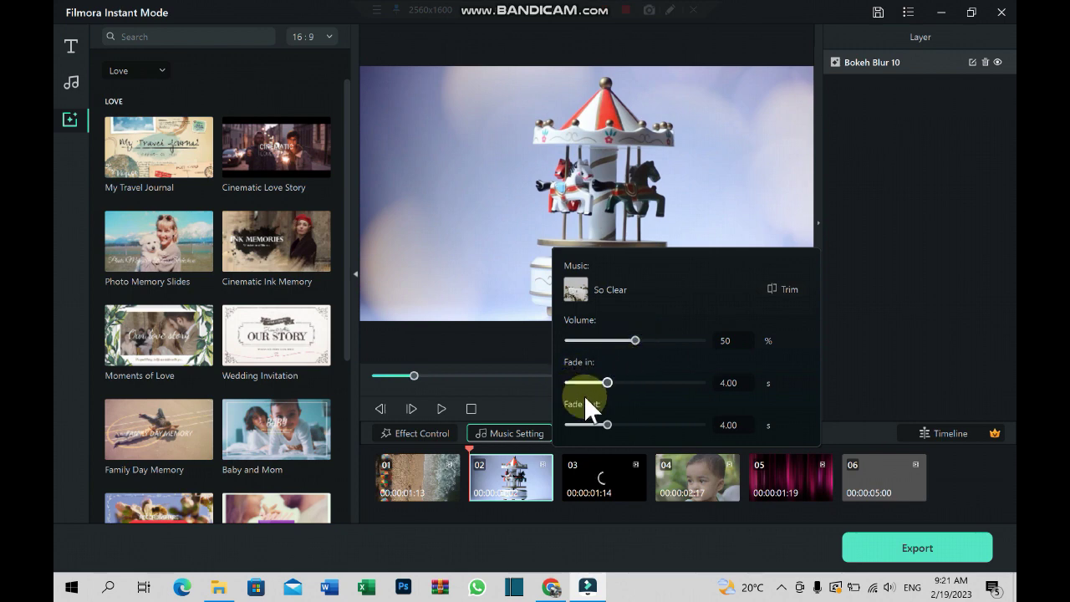
click(523, 390)
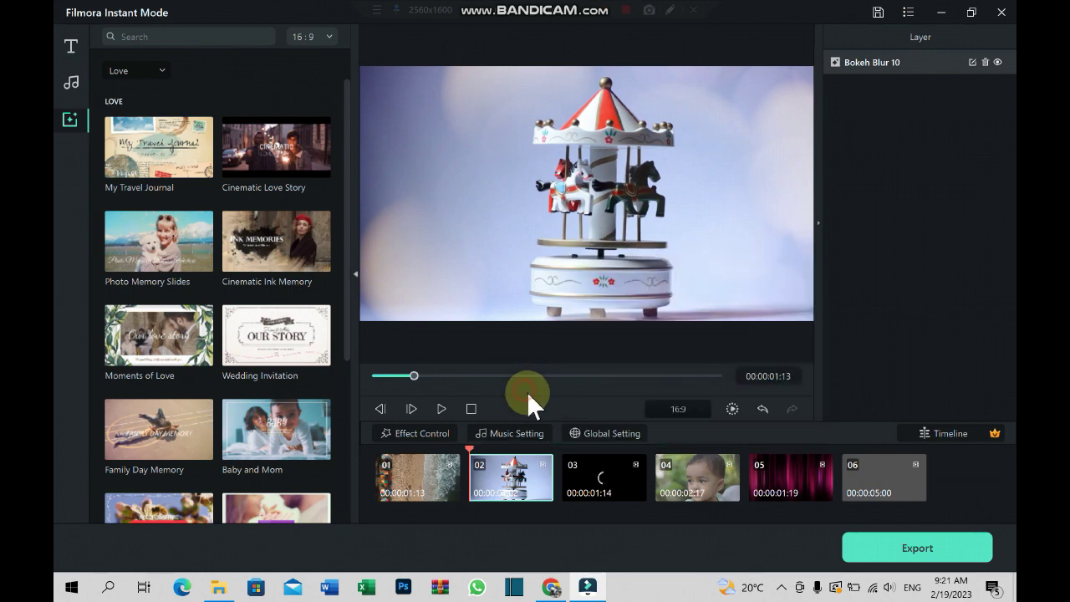
Step: Review the maximum video length options and the available text fonts in the global settings
click(608, 433)
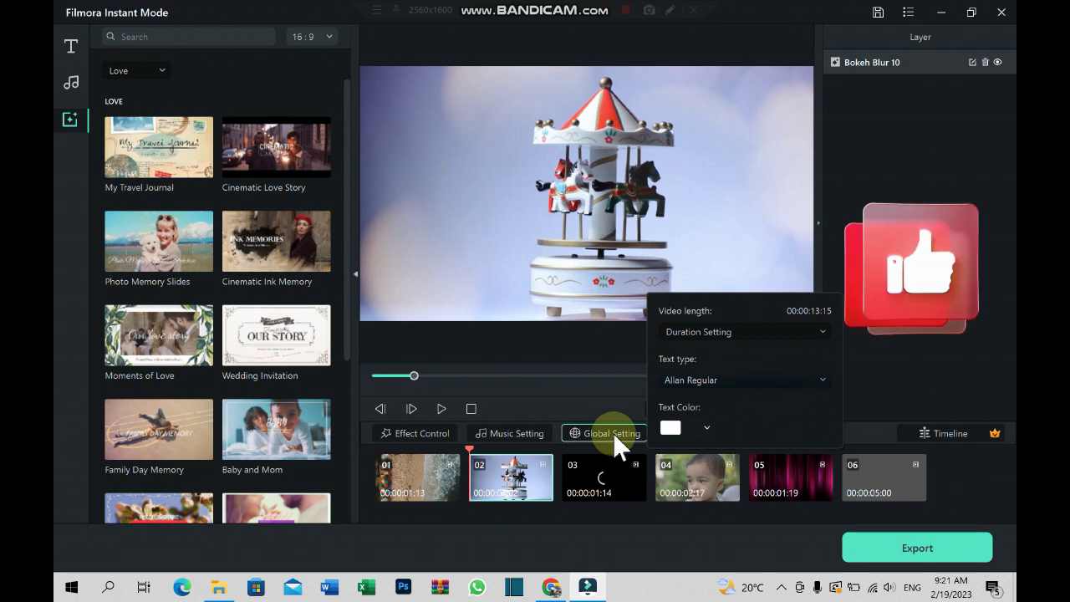
click(777, 331)
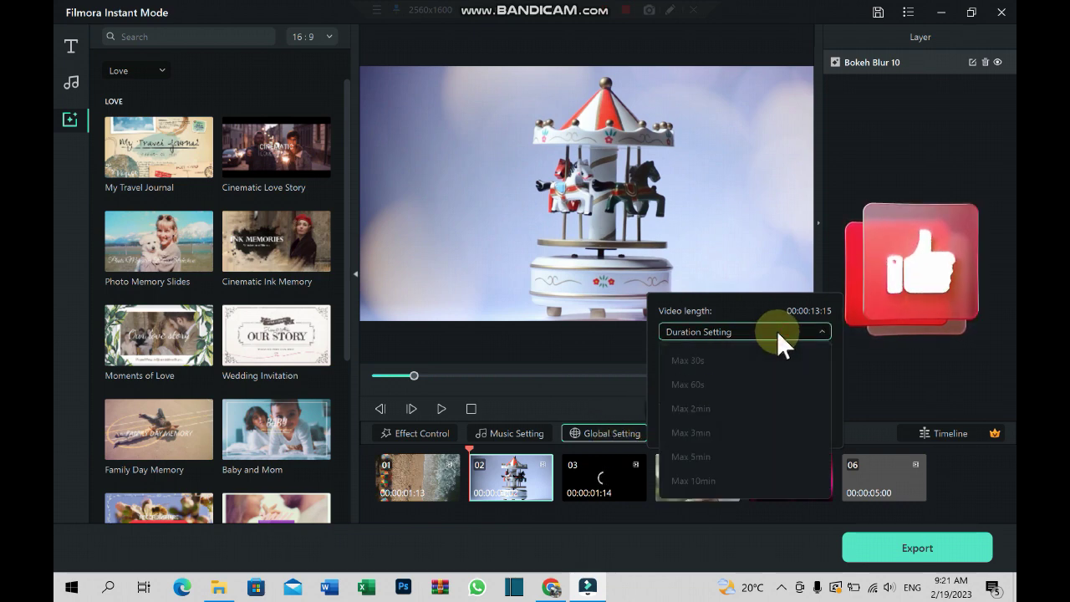
click(777, 331)
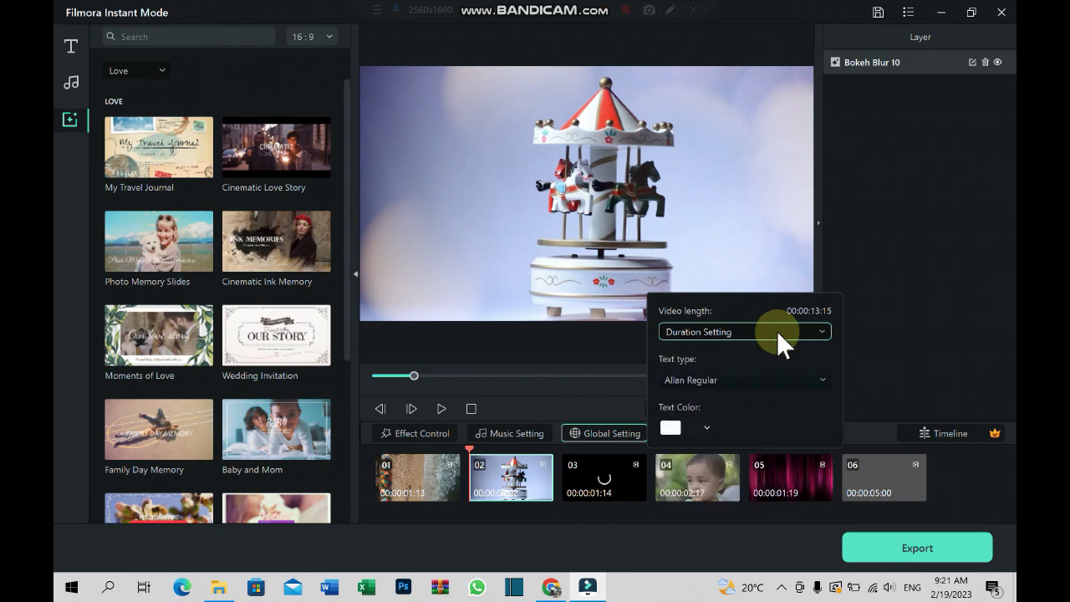
click(787, 380)
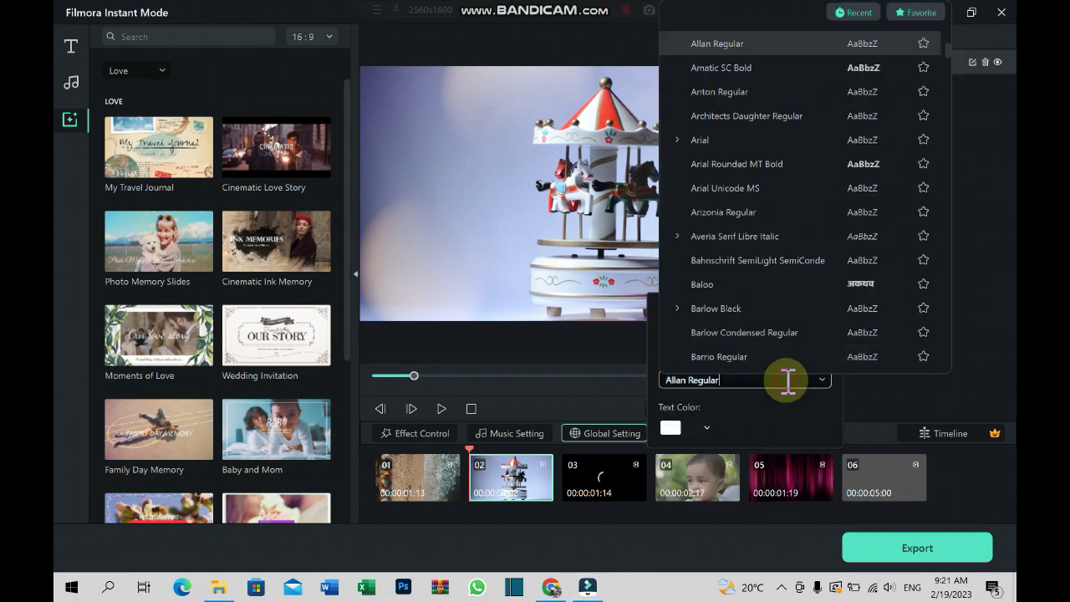
click(794, 409)
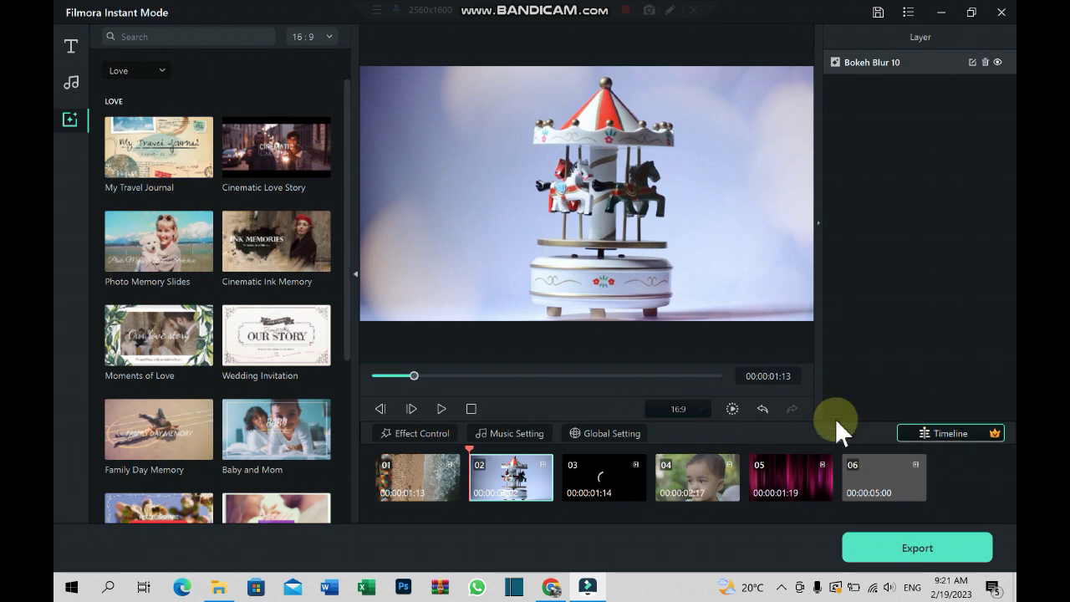
Step: Set the global text color to a pinkish red
click(629, 428)
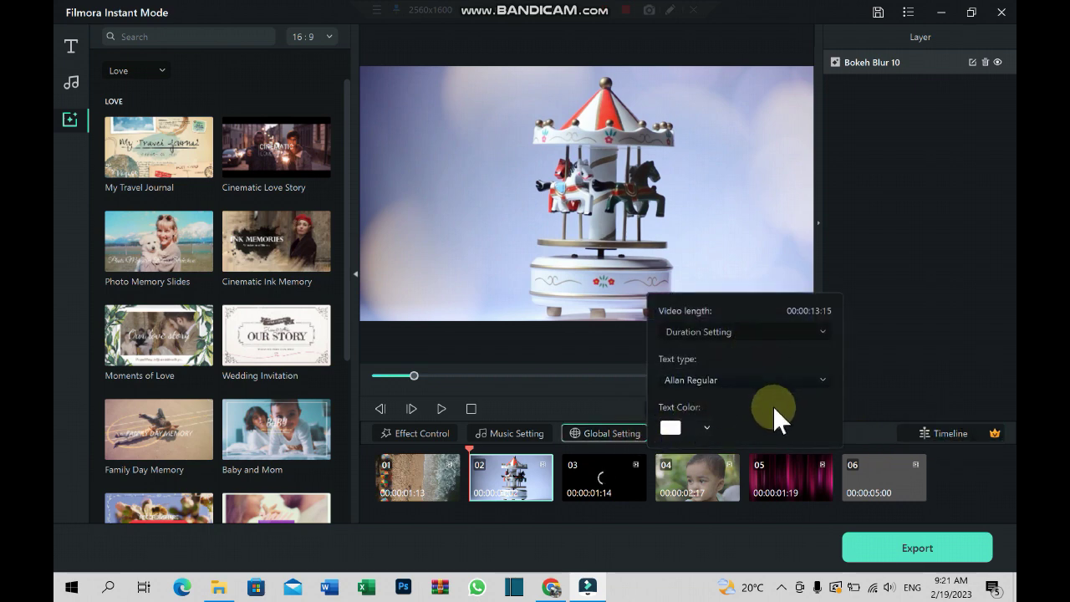
click(707, 428)
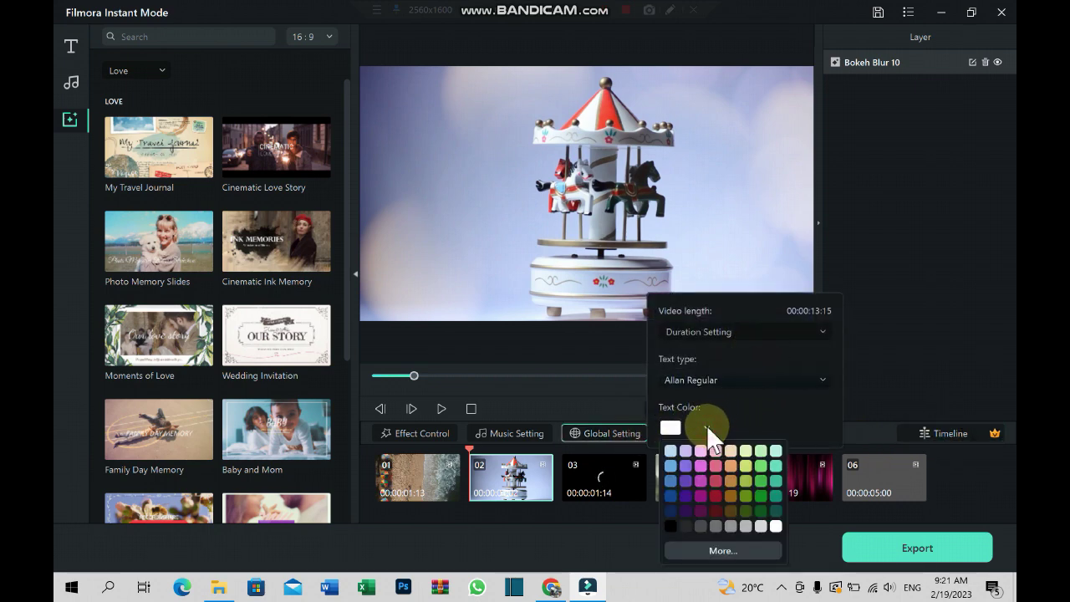
click(716, 477)
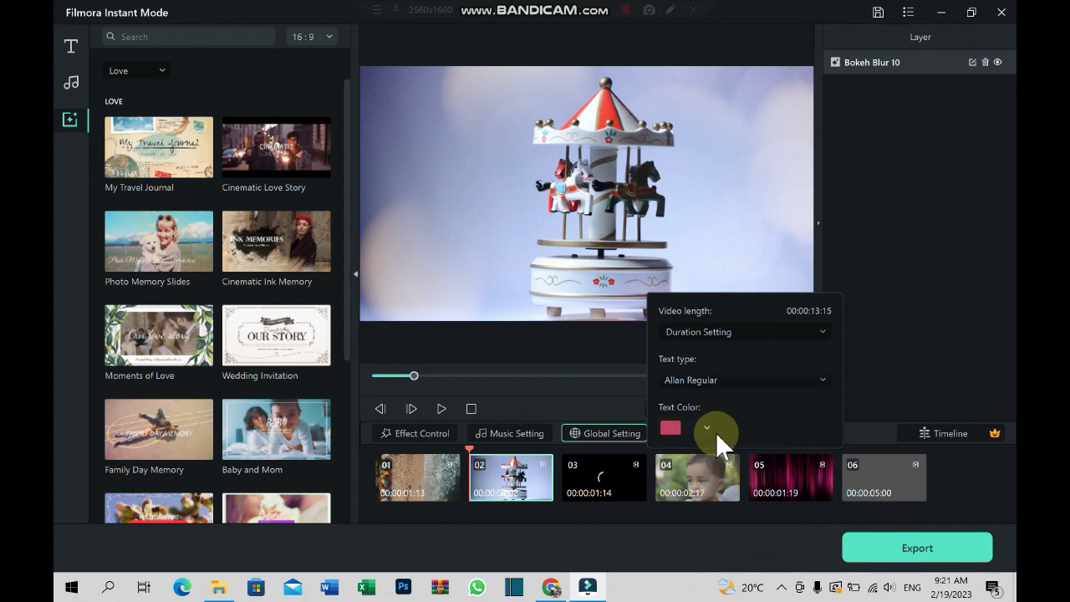
click(600, 404)
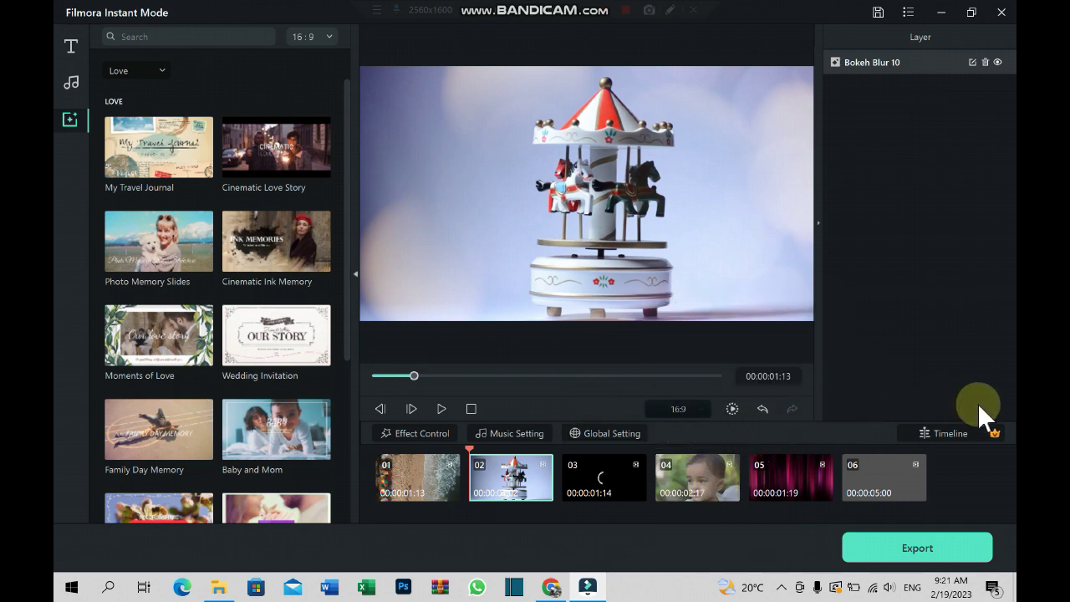
Step: Browse the music library, preview the Earth - The Rhythm track and view the list of music categories
click(76, 80)
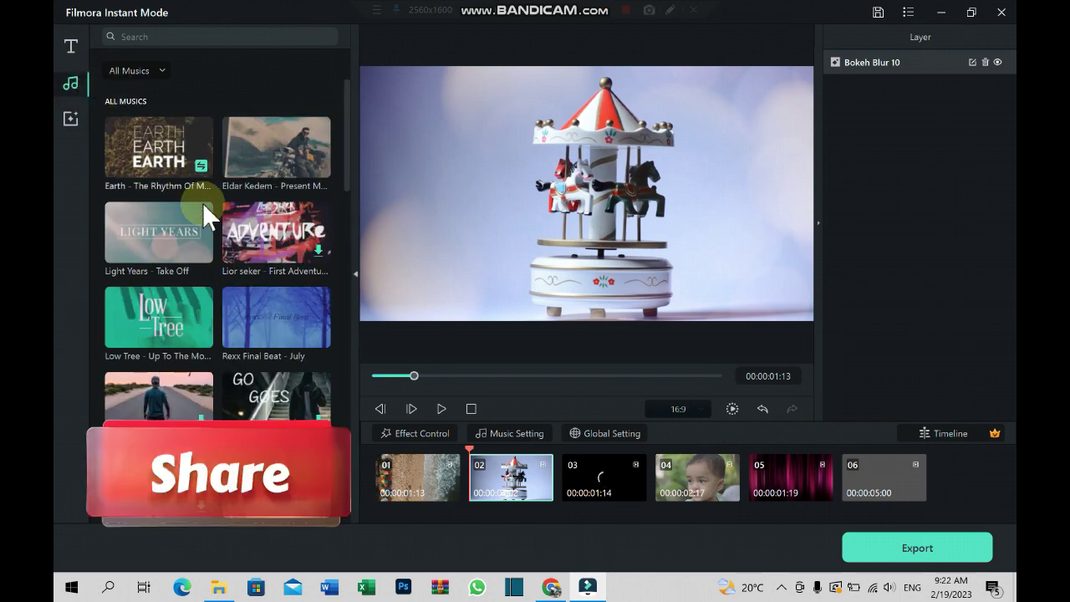
click(72, 48)
click(74, 82)
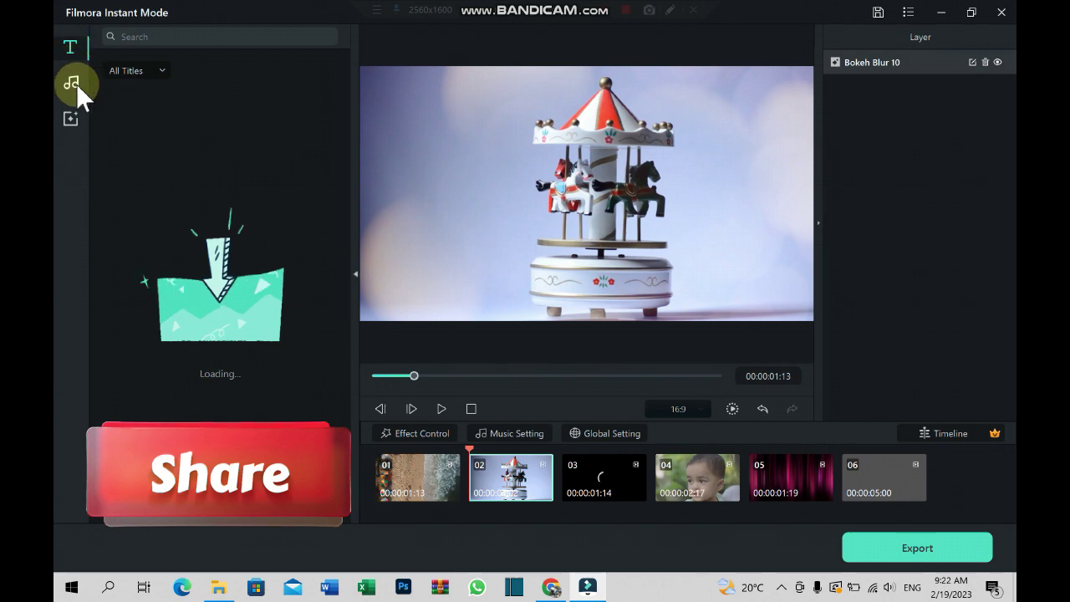
mouse_move(148, 155)
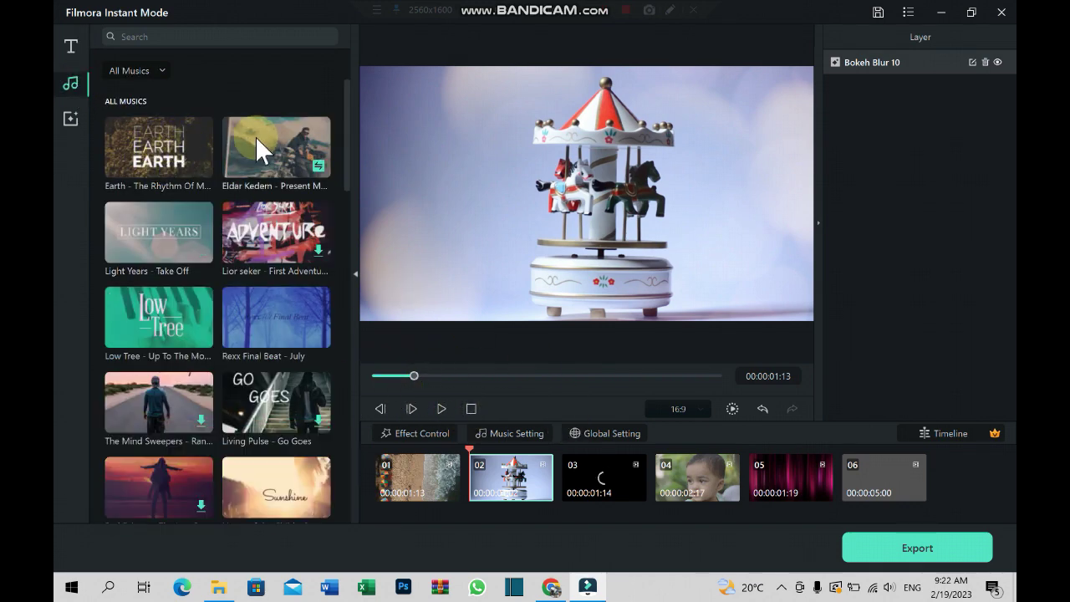
click(178, 136)
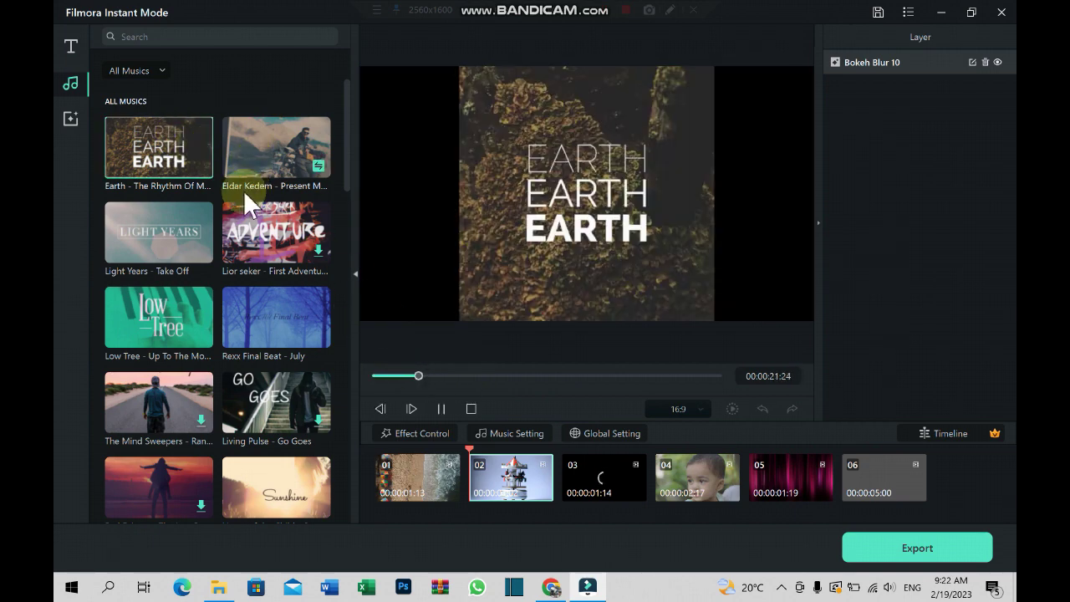
click(117, 71)
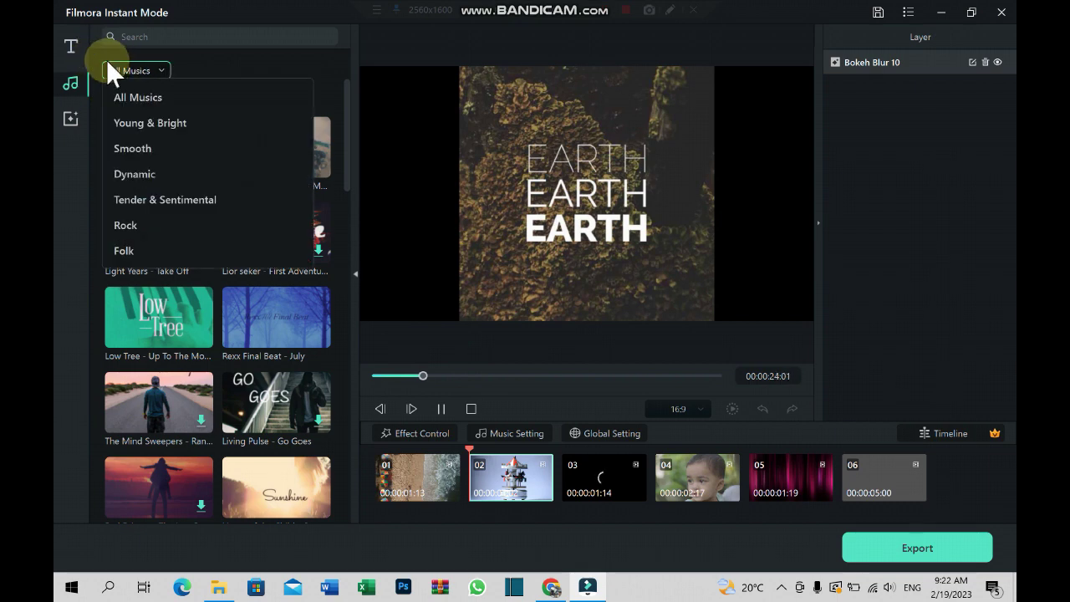
click(108, 72)
Step: Pause the music preview and look through the title categories and the list of all titles, selecting Subtitle 15
click(74, 45)
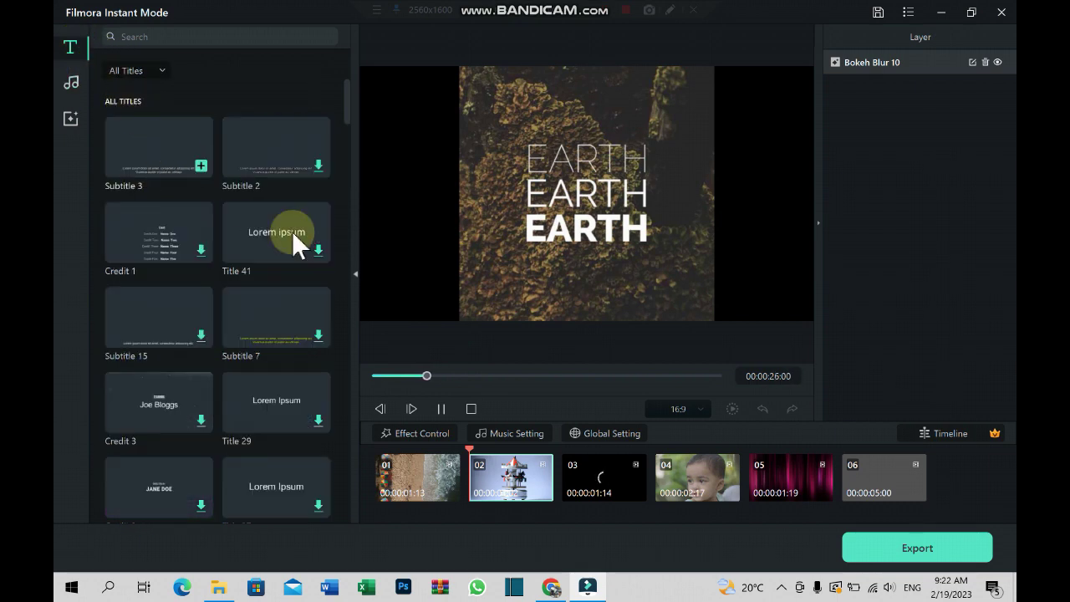
click(437, 409)
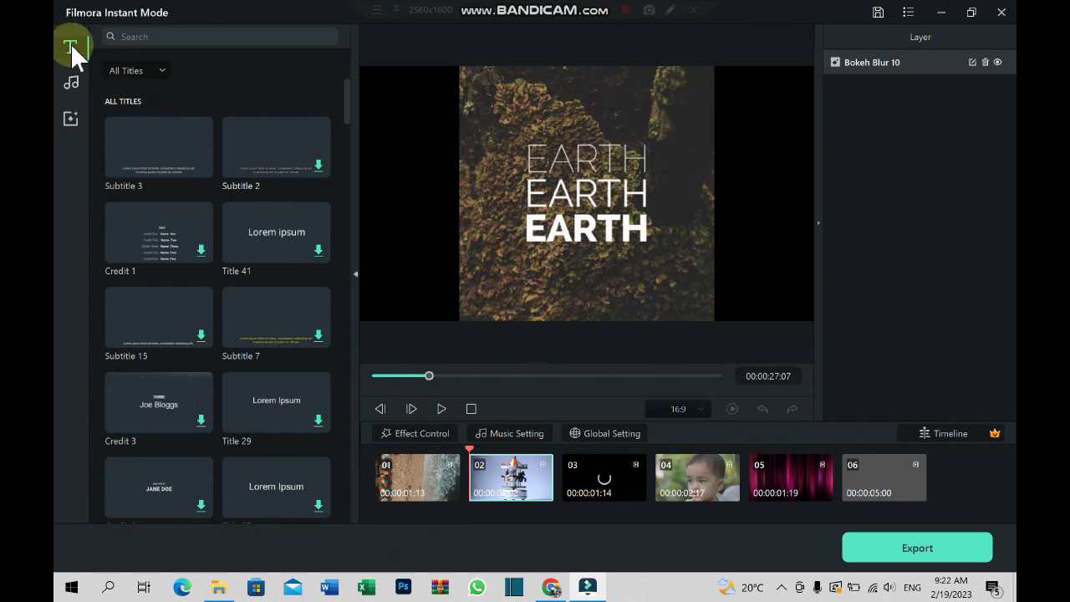
click(138, 70)
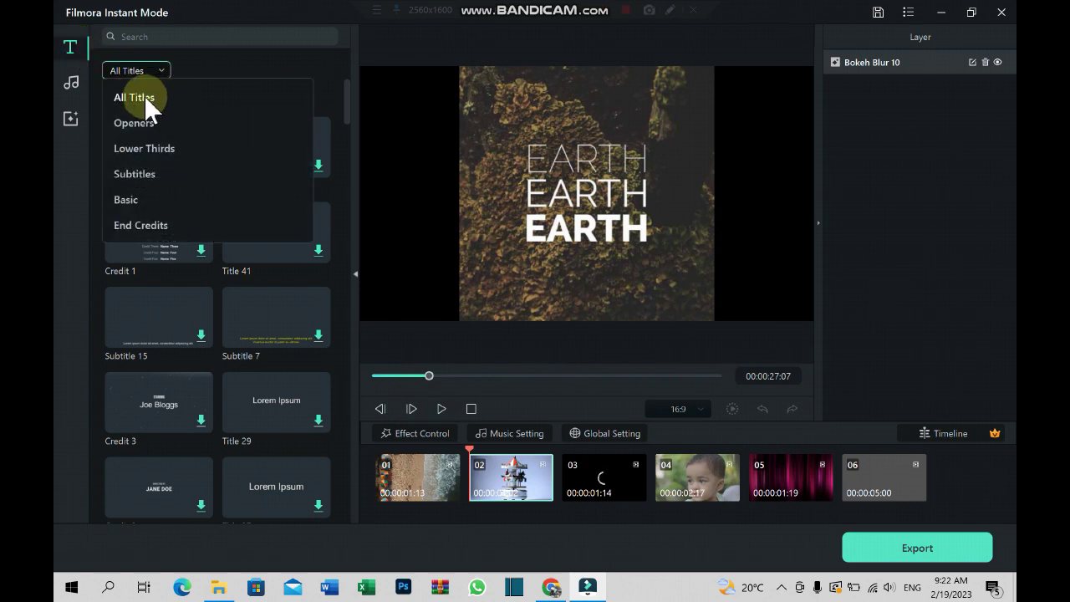
click(131, 161)
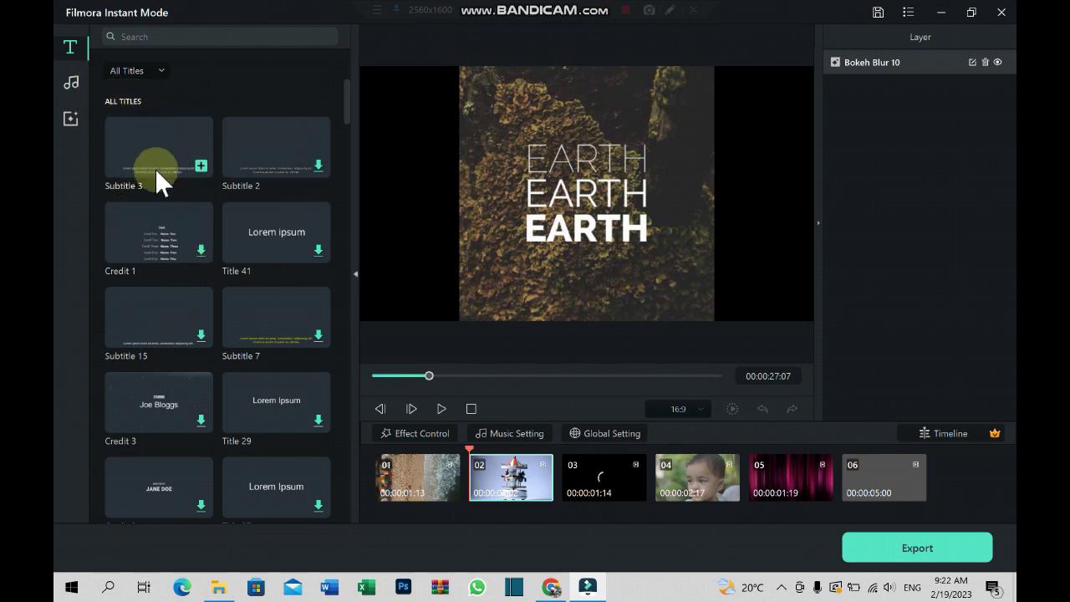
scroll(179, 251, down, 3)
click(174, 125)
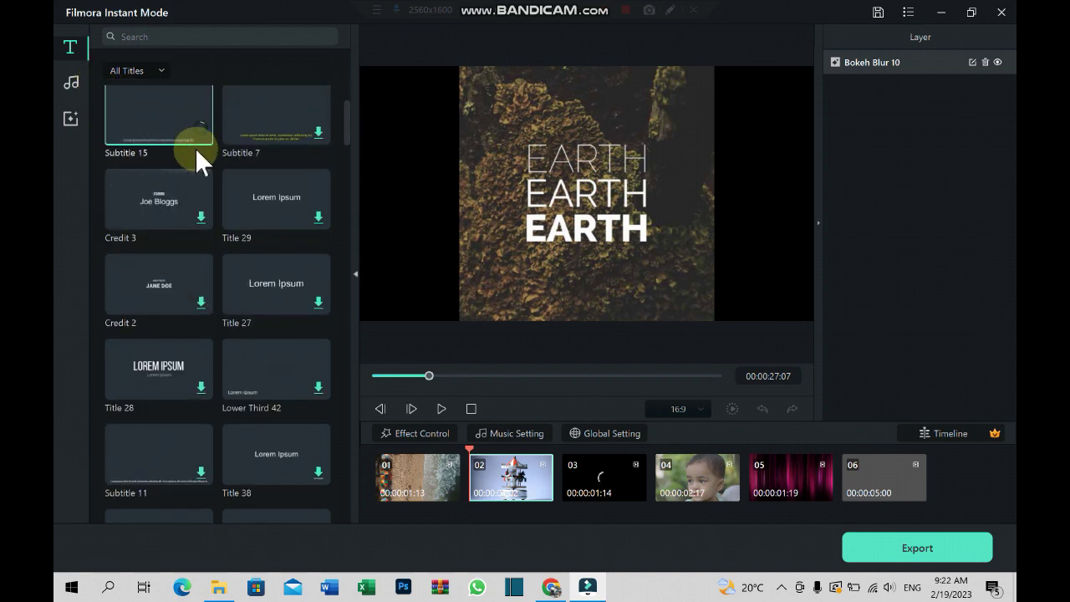
scroll(266, 274, up, 2)
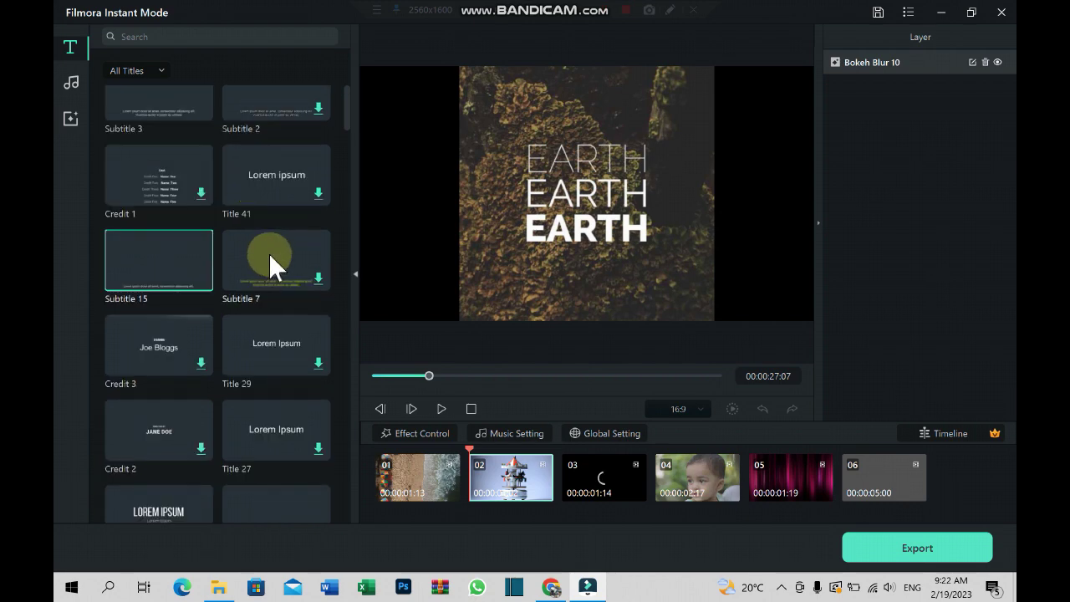
scroll(181, 133, up, 1)
Step: Add the Subtitle 3 title to carousel clip 02, play part of the clip and pause
click(174, 153)
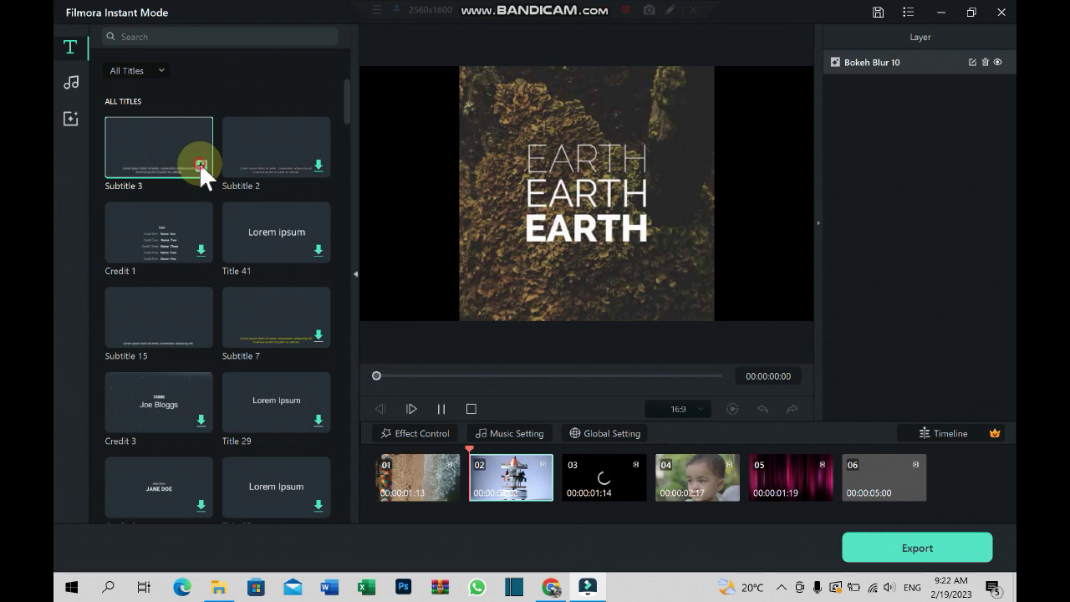
click(205, 172)
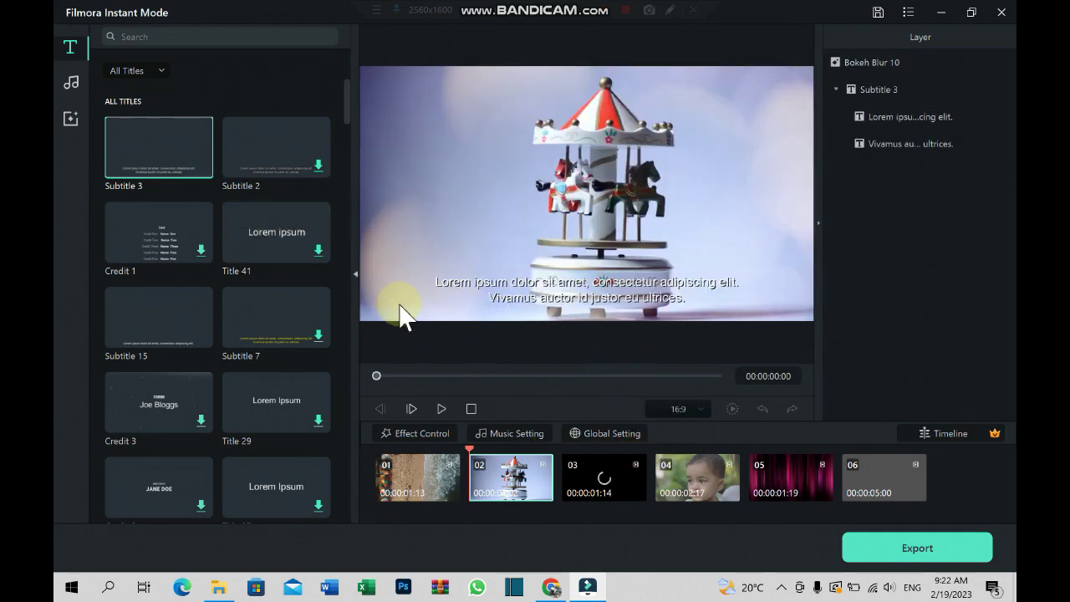
mouse_move(199, 170)
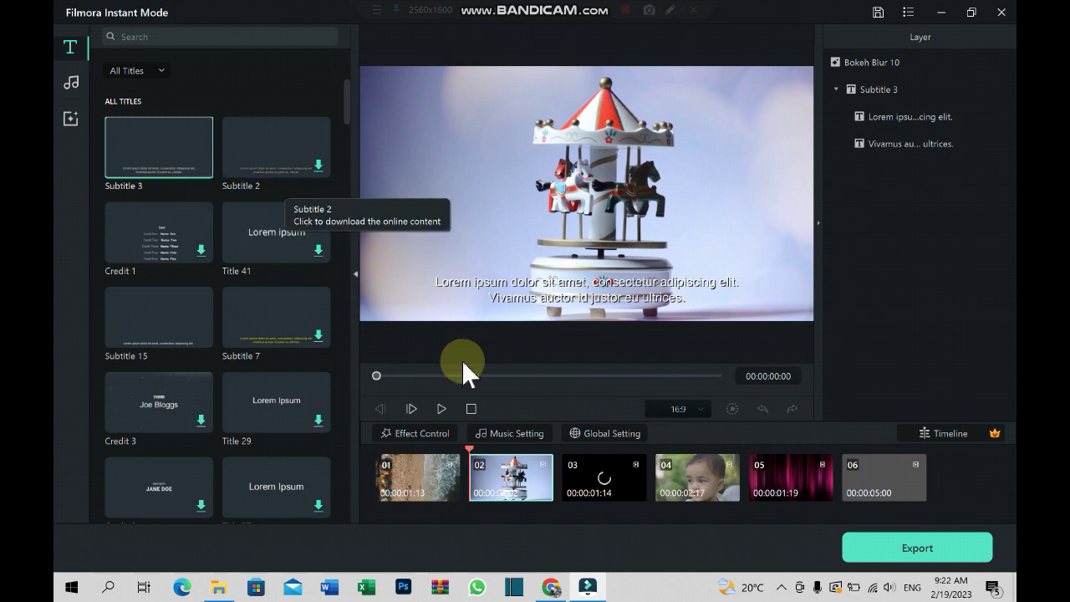
click(440, 408)
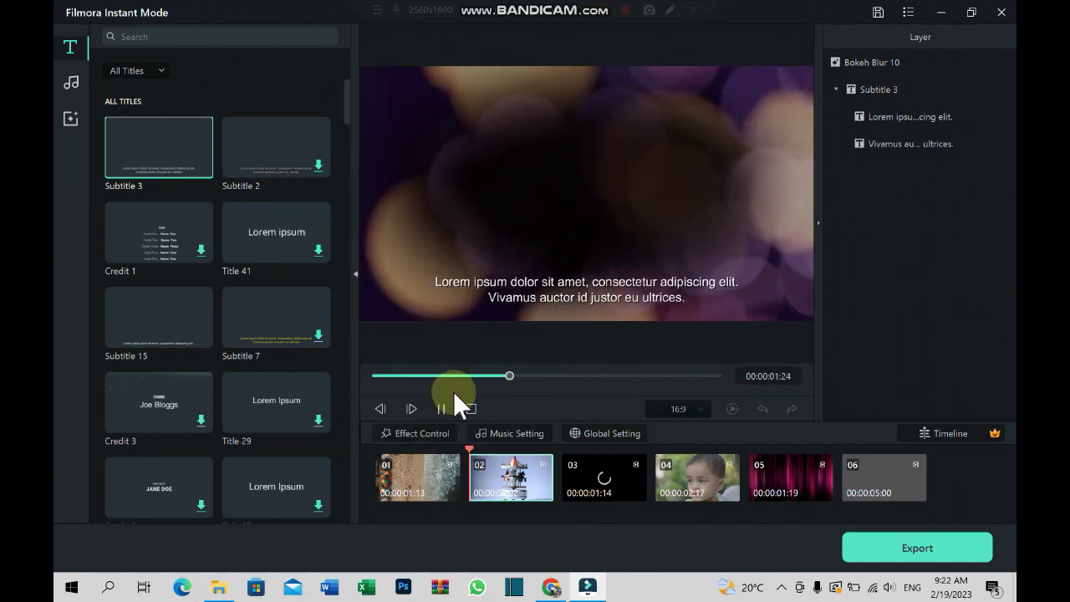
click(441, 408)
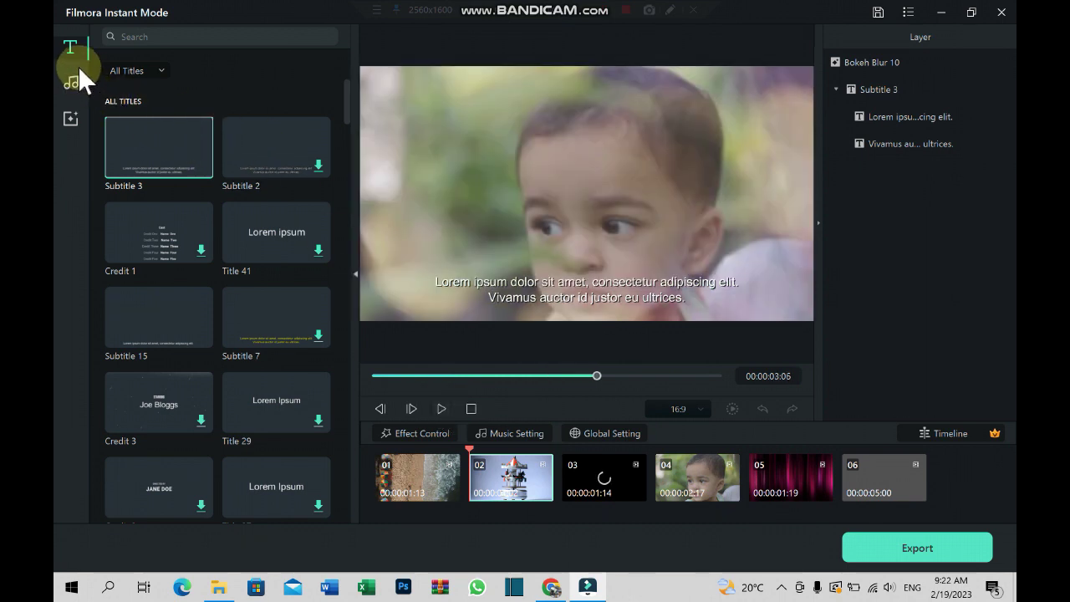
Step: Filter the title library to the Openers category
click(150, 70)
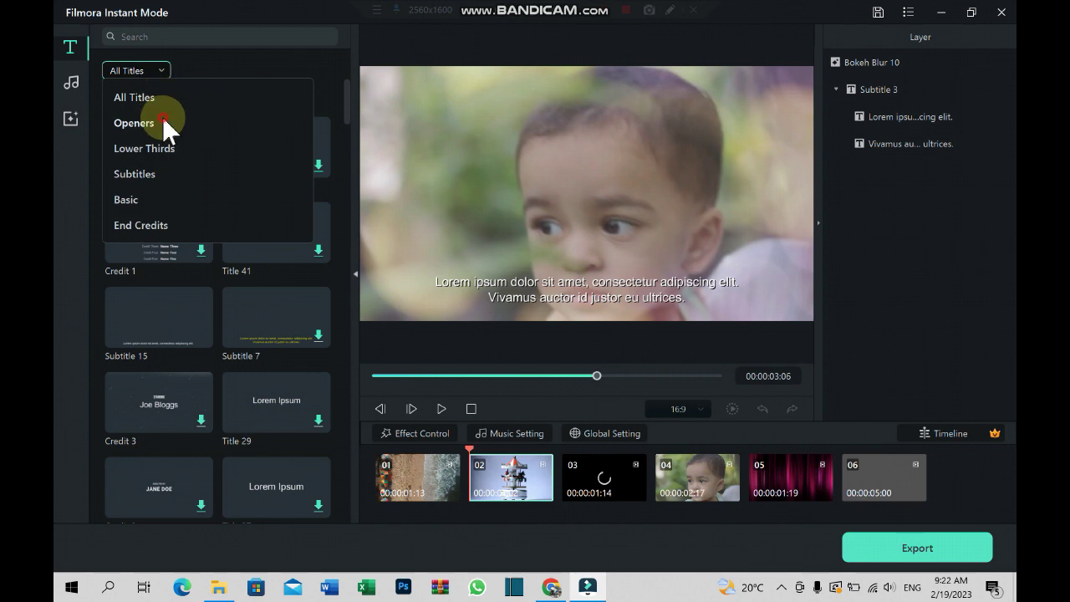
click(162, 122)
click(159, 70)
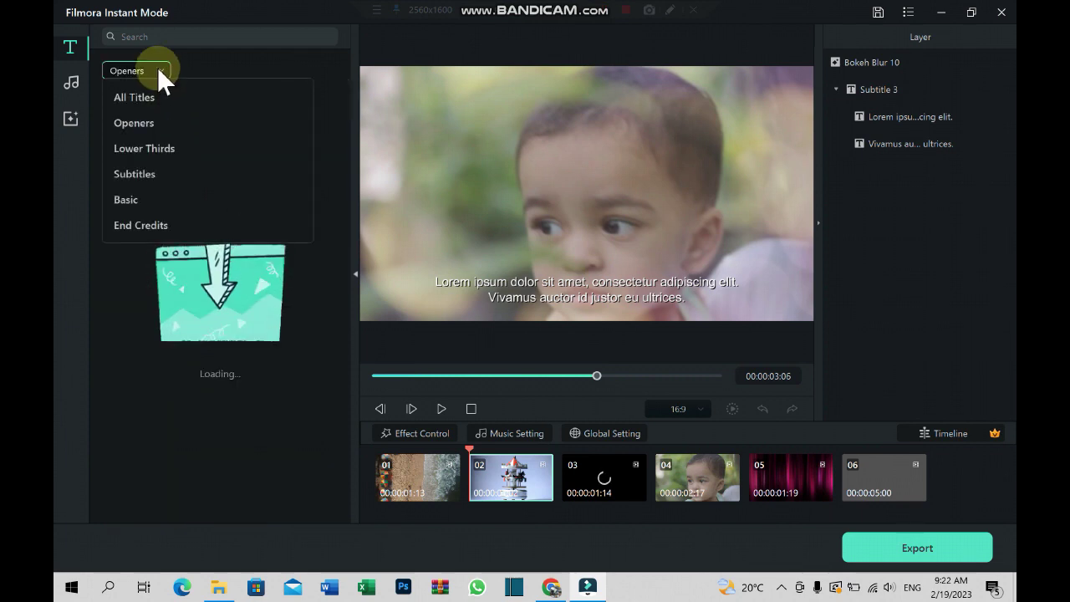
click(157, 69)
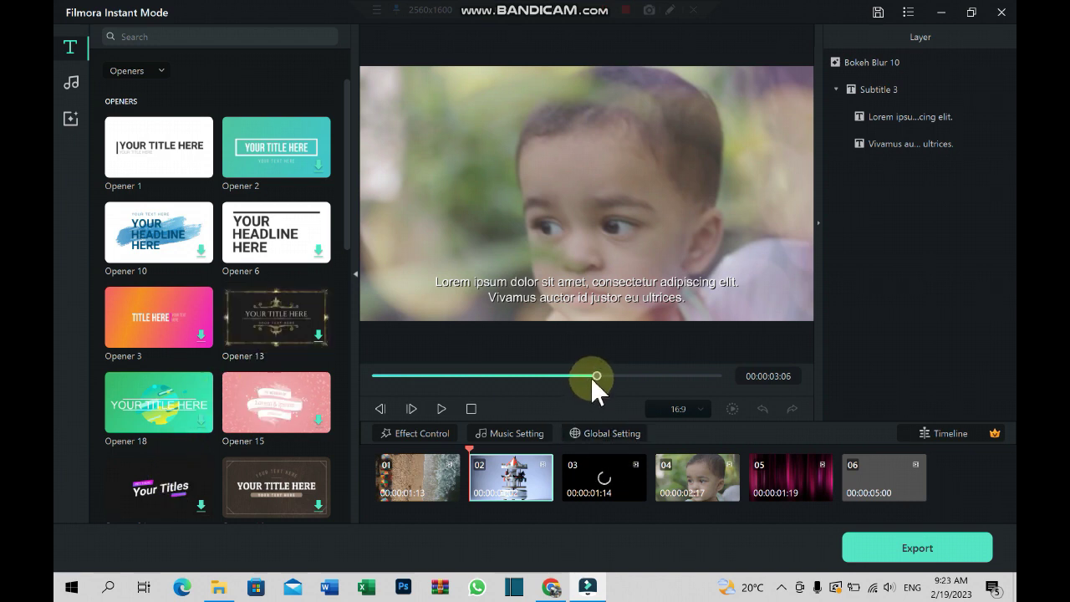
Step: Rewind the preview to the start, select beach clip 01 and add the Opener 13 title to it
drag(596, 376, 354, 389)
click(393, 465)
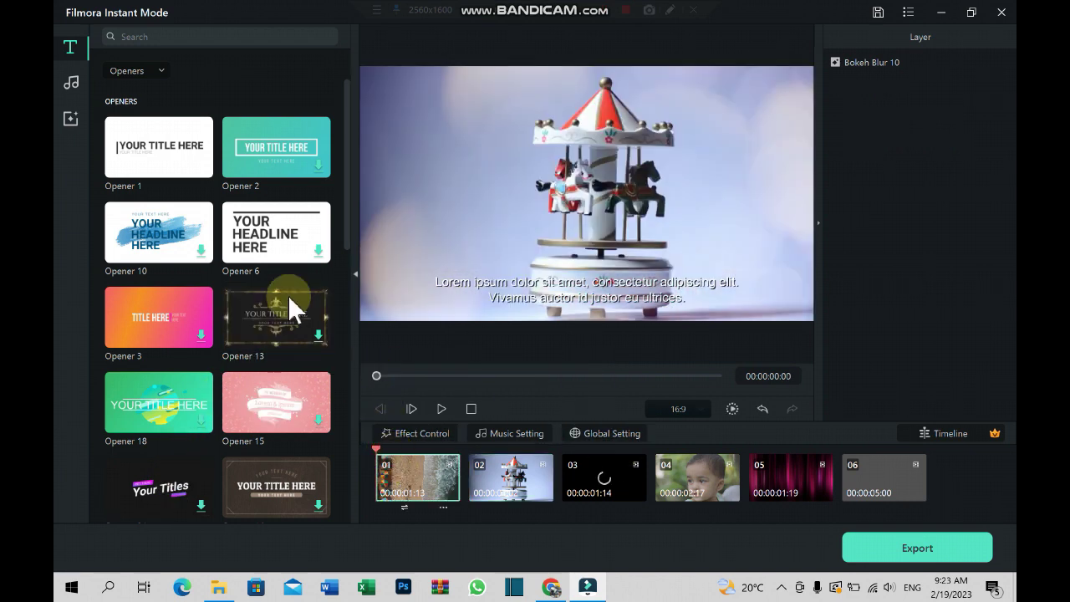
click(271, 308)
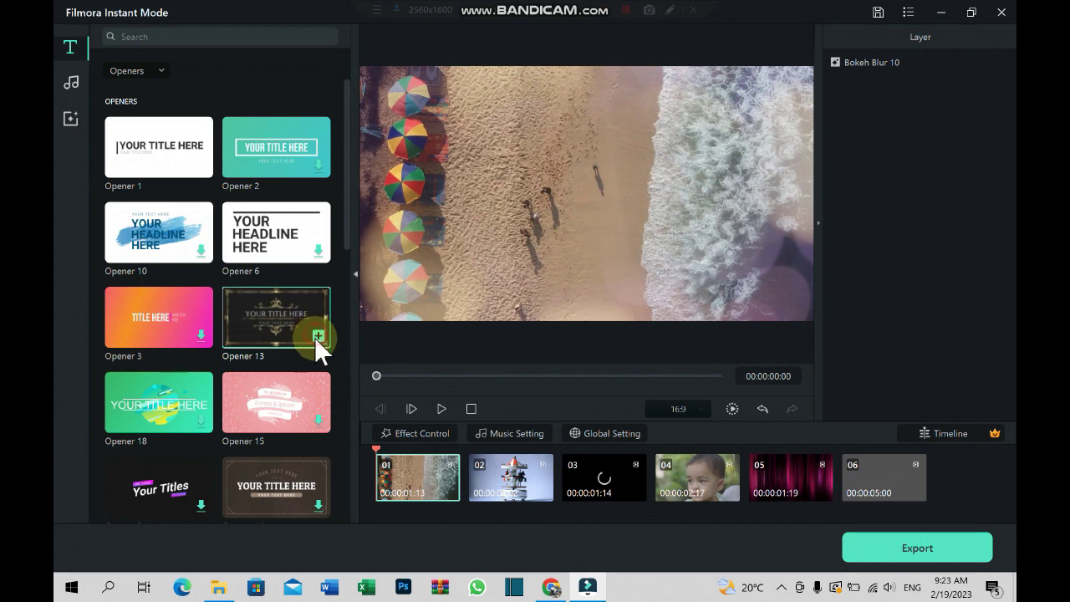
click(317, 335)
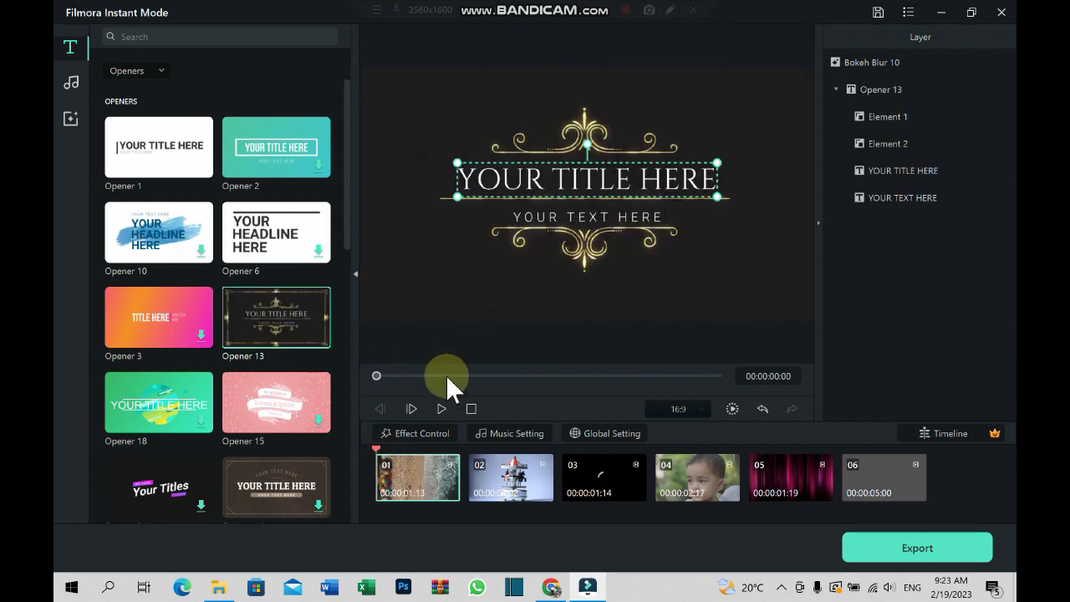
Step: Replace the main title text of Opener 13 with a person's first name
double_click(545, 184)
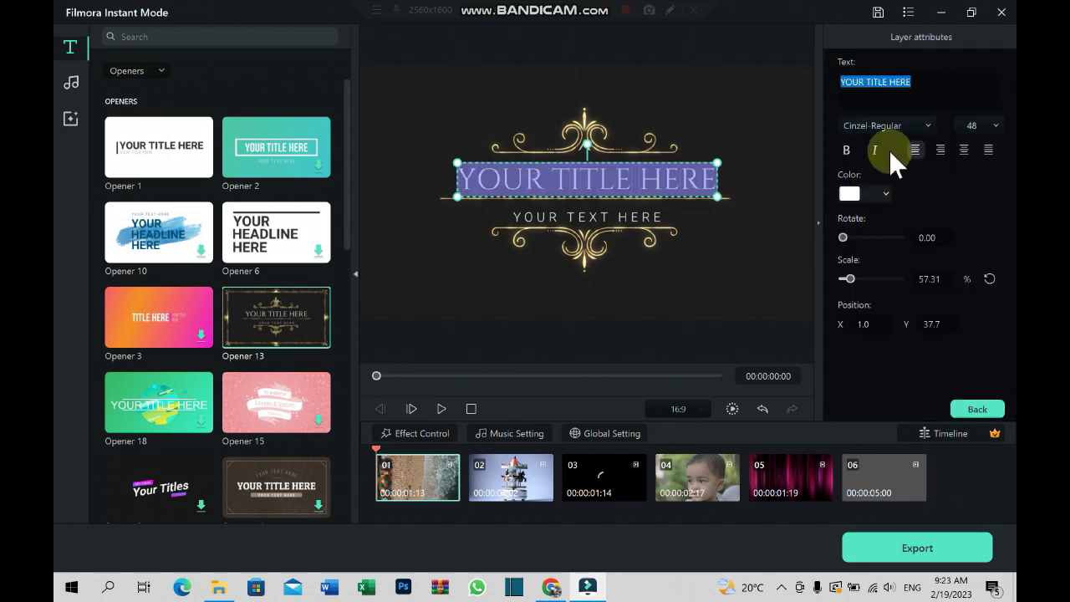
click(852, 87)
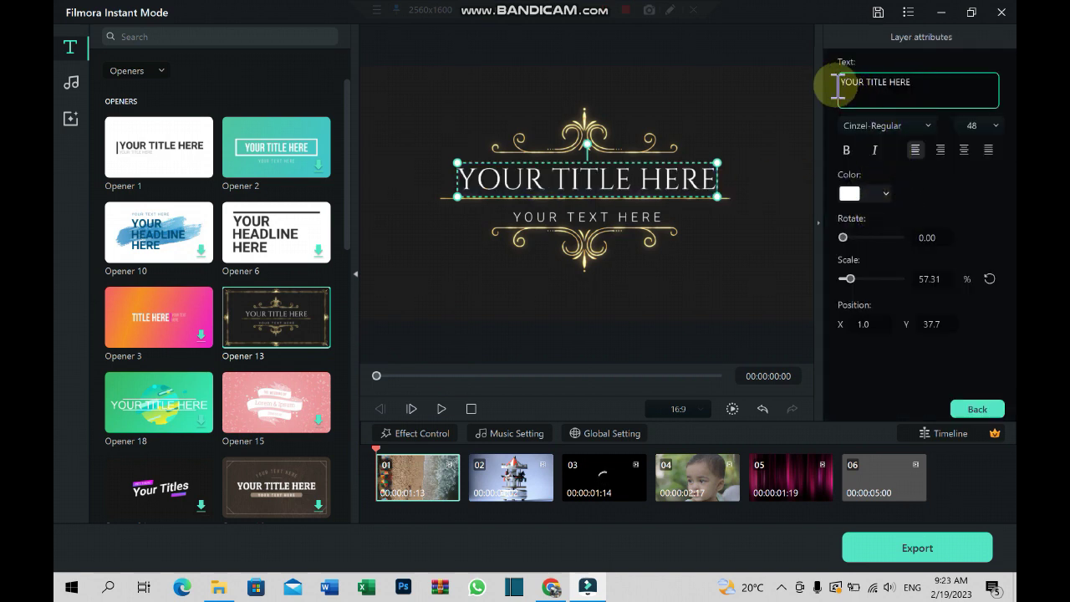
key(ctrl+a)
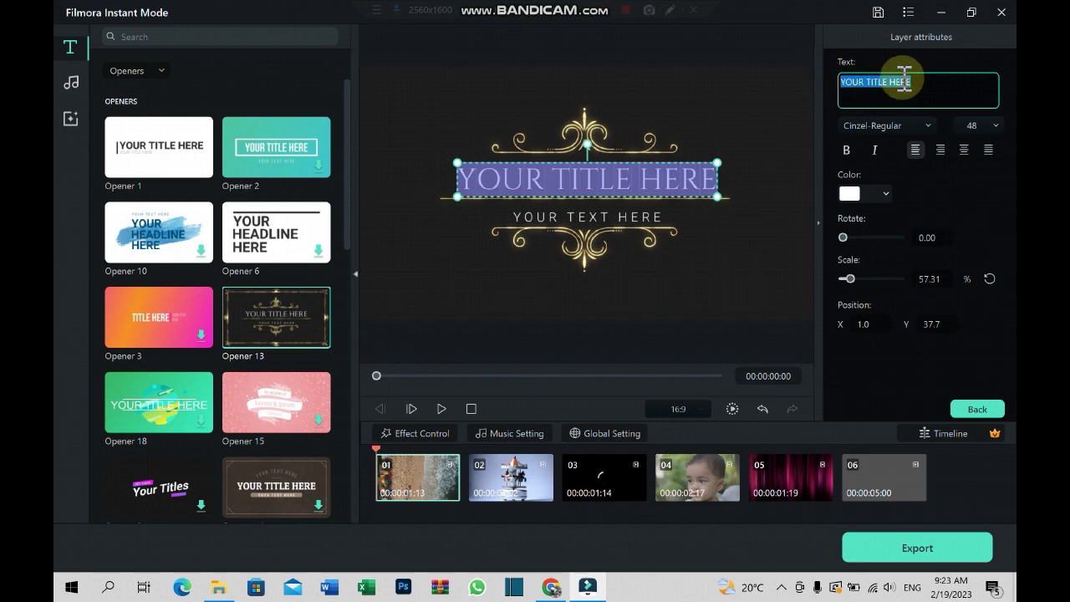
text(ay)
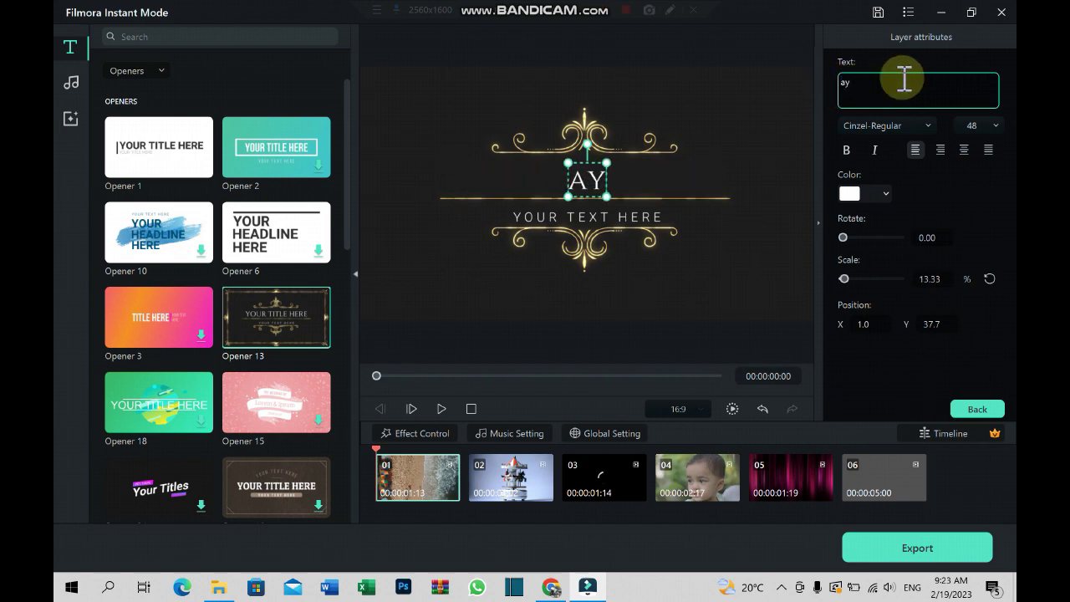
text(s)
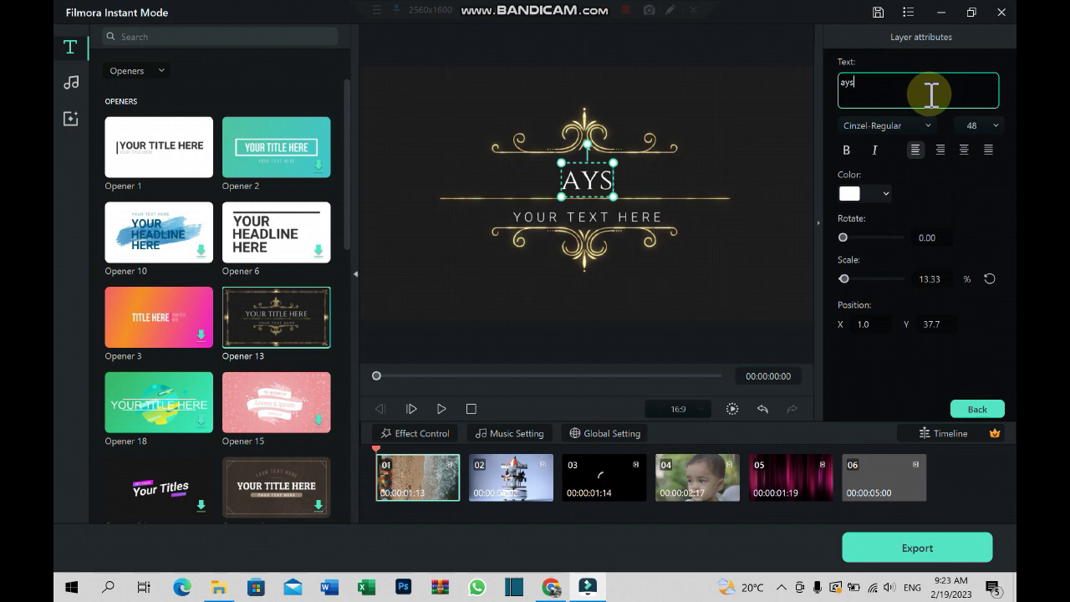
text(ha)
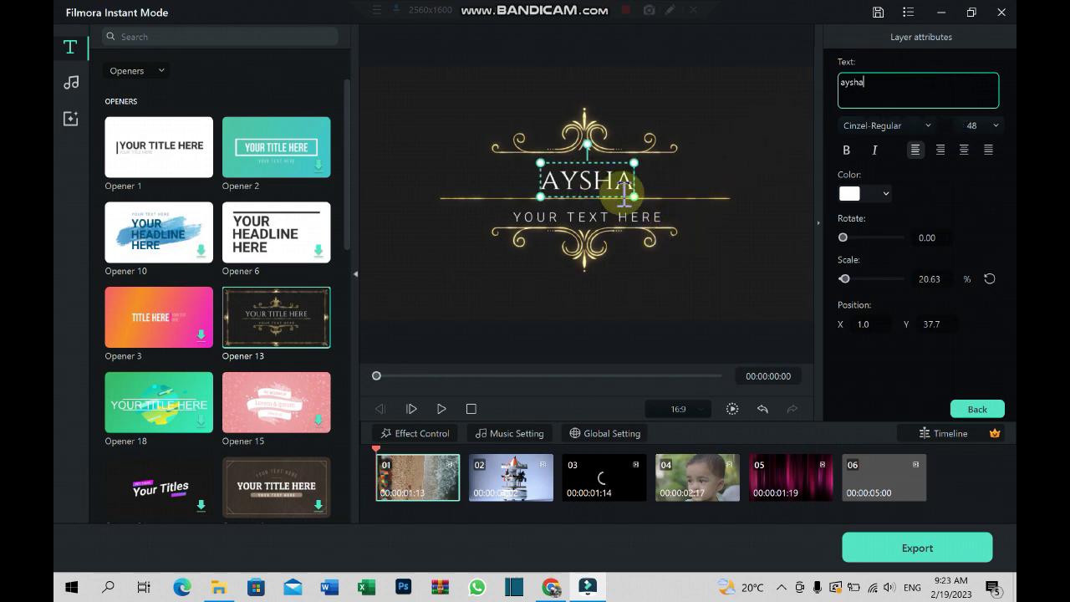
Step: Color the Opener 13 main title light green and look through its alignment, font and font size options
click(887, 194)
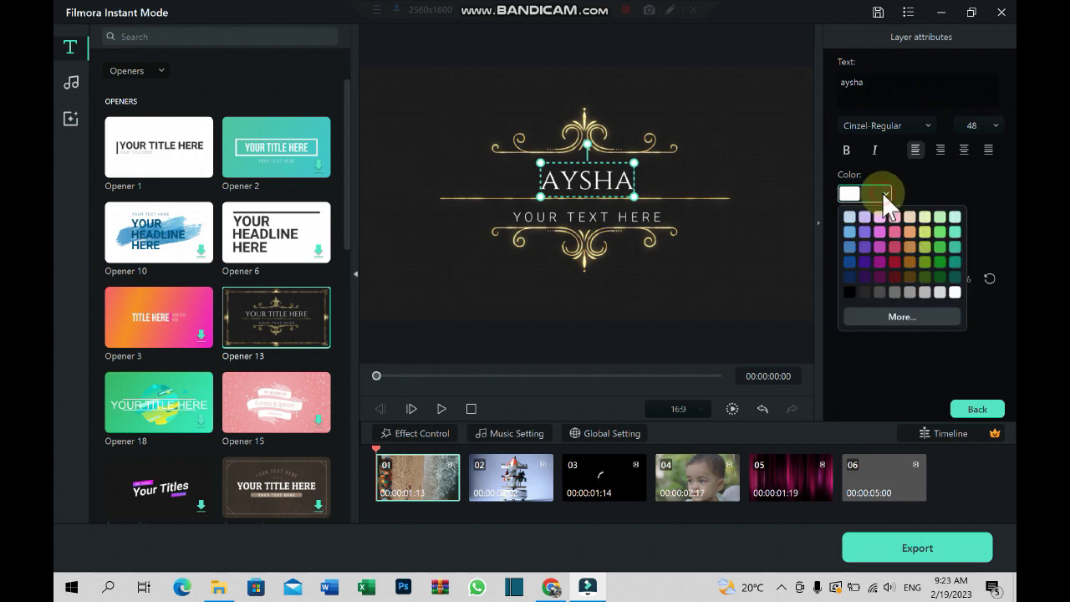
click(934, 232)
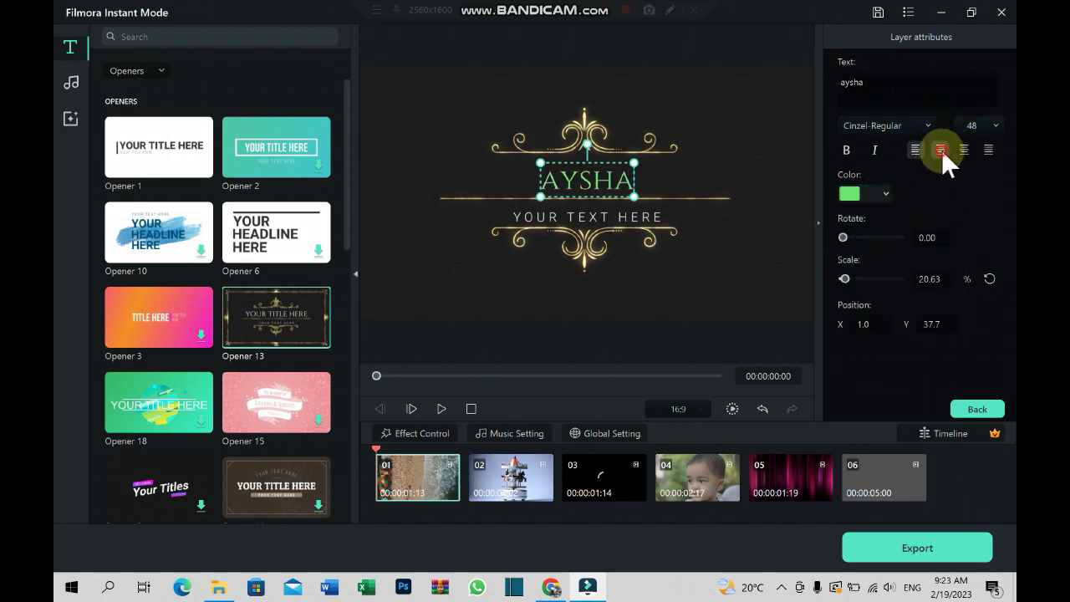
click(982, 149)
click(929, 125)
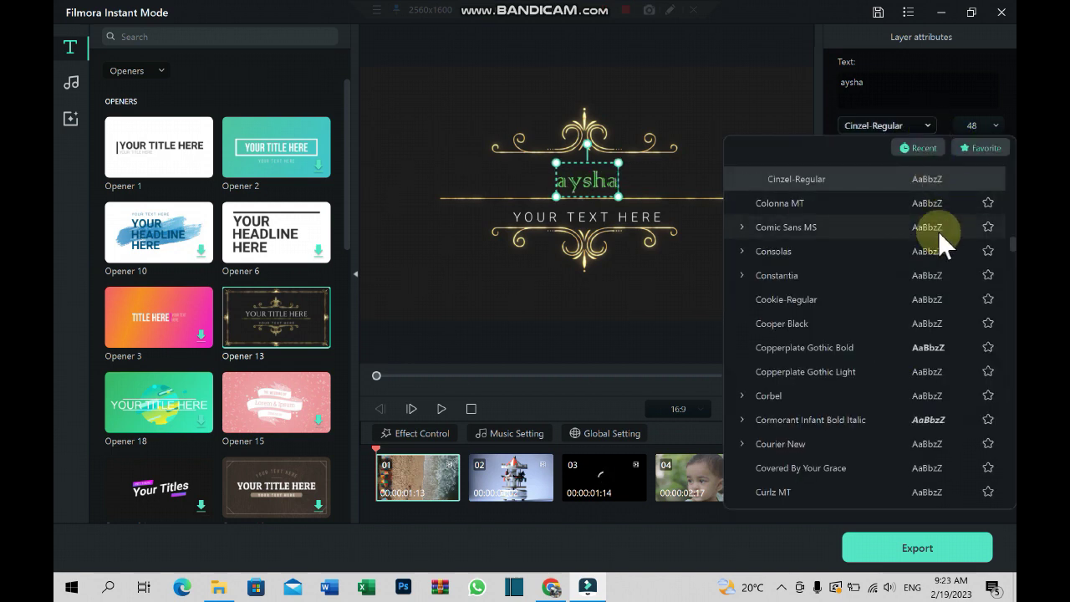
click(928, 125)
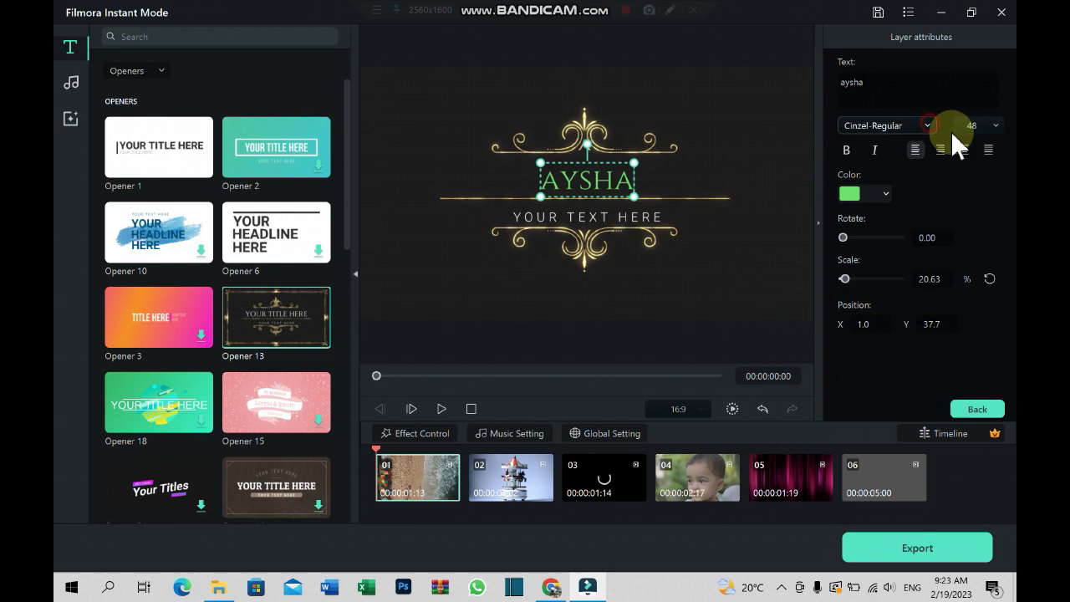
click(997, 124)
click(994, 123)
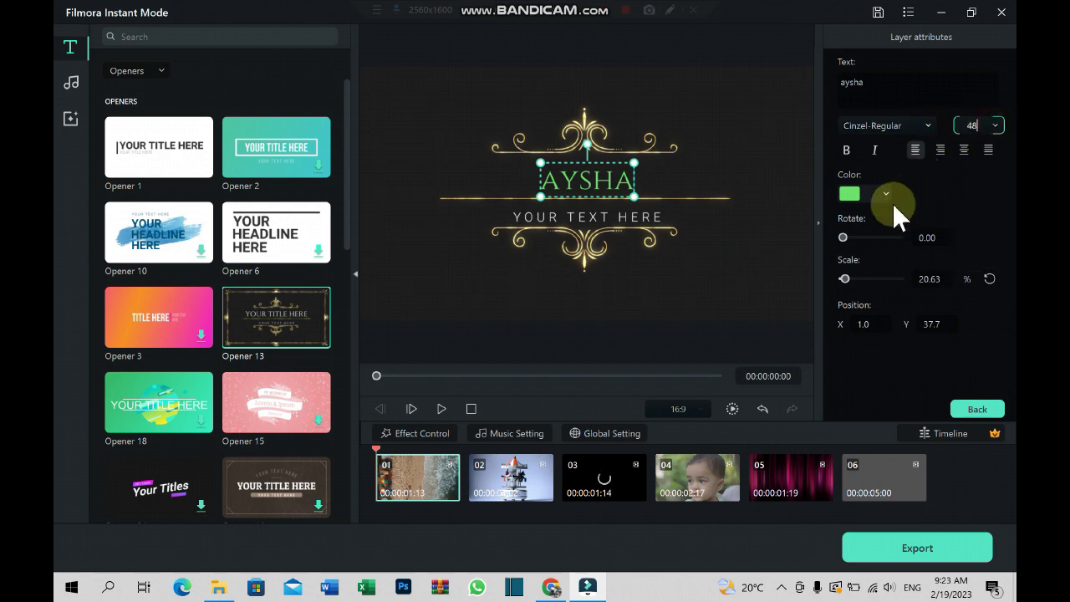
Step: Scale the Opener 13 main title to 32% and shift its position to X 2.0, Y 32.7
click(858, 231)
mouse_move(843, 238)
mouse_down()
mouse_move(855, 237)
mouse_move(837, 241)
mouse_up()
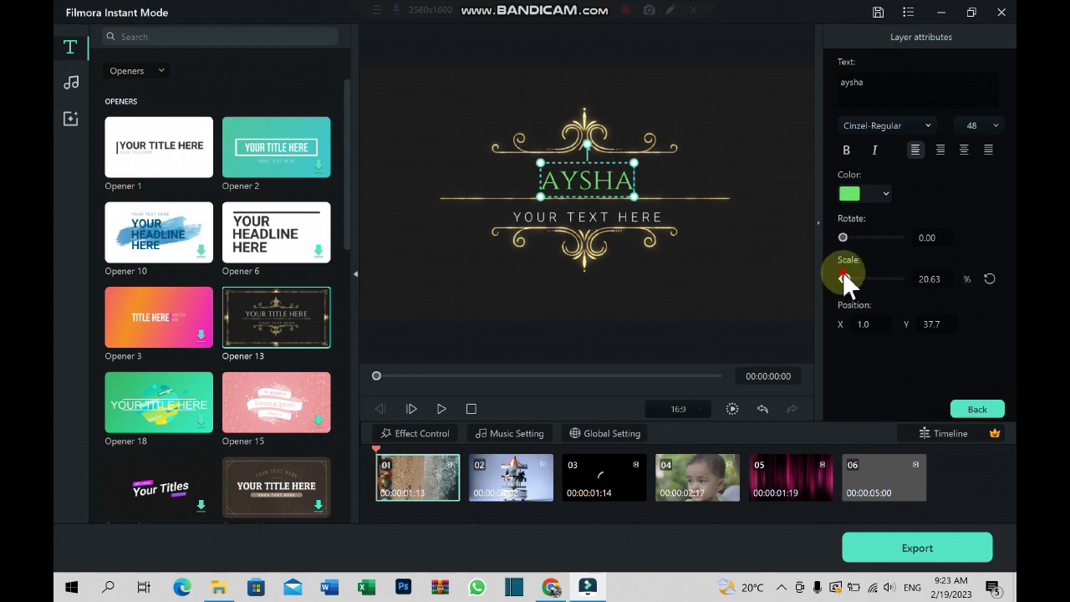
mouse_move(848, 278)
mouse_down()
mouse_move(865, 274)
mouse_move(846, 278)
mouse_up()
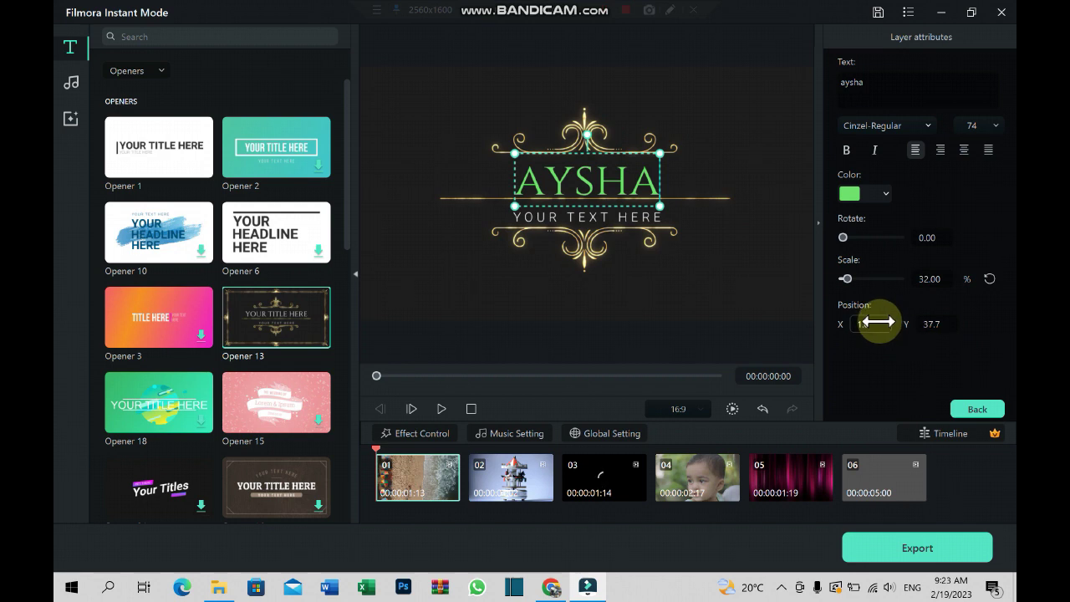
drag(879, 322, 939, 319)
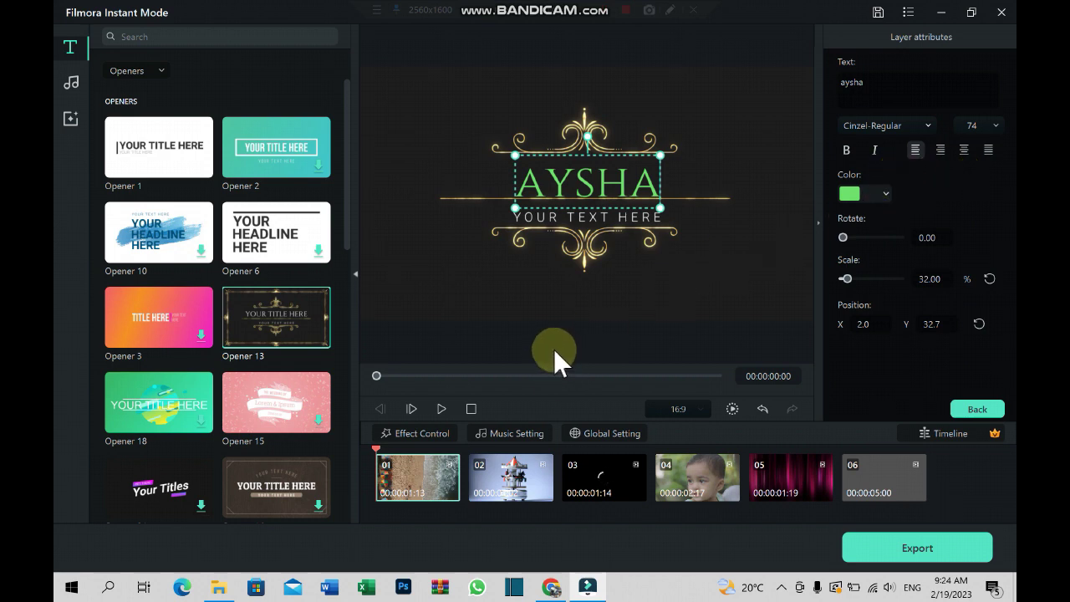
Step: Play the preview to check the edited opener title, pause it at about 00:00:03:14 and deselect the title
click(440, 409)
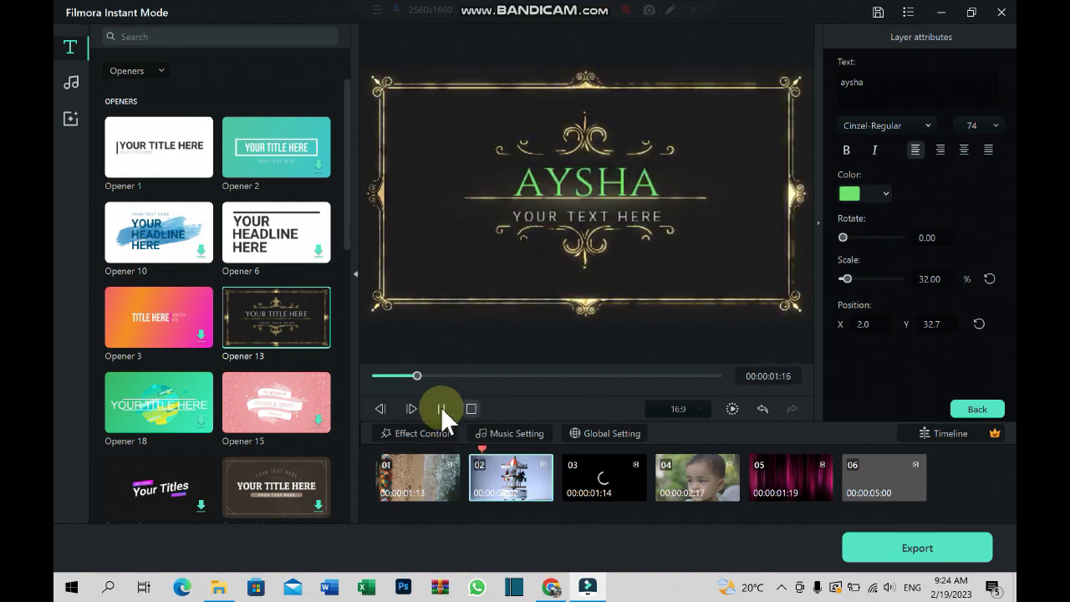
click(441, 407)
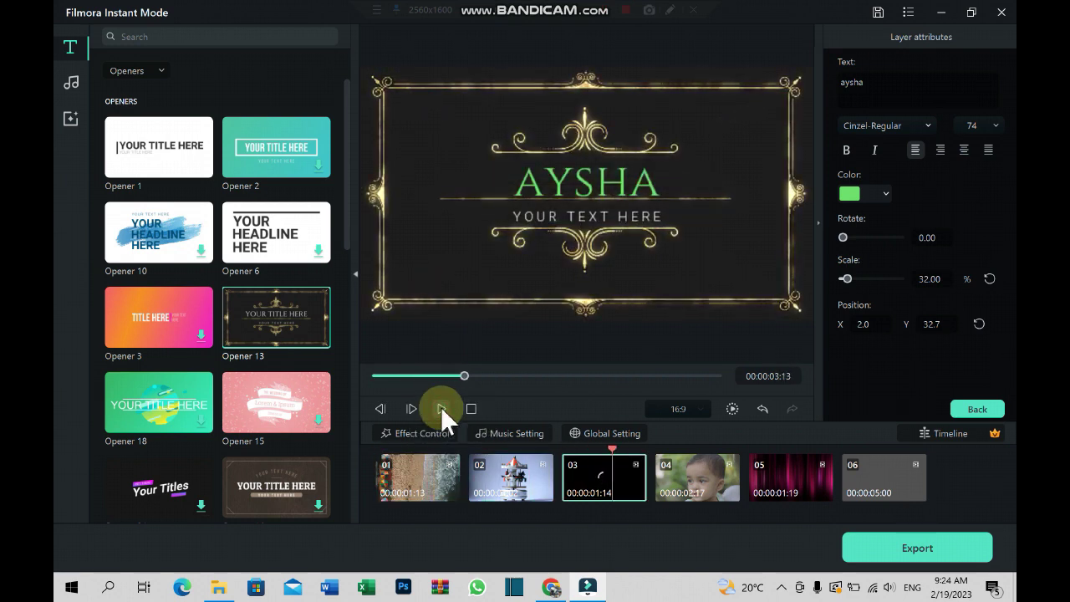
click(468, 331)
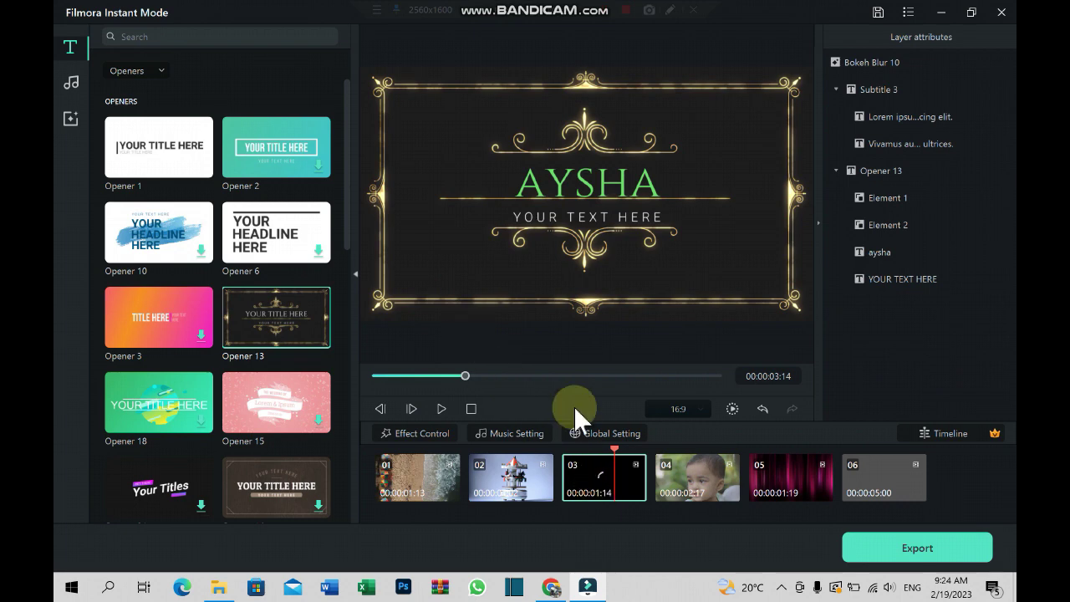
Step: Switch the project from Instant Mode to timeline mode, keeping the option to save the current project
click(954, 432)
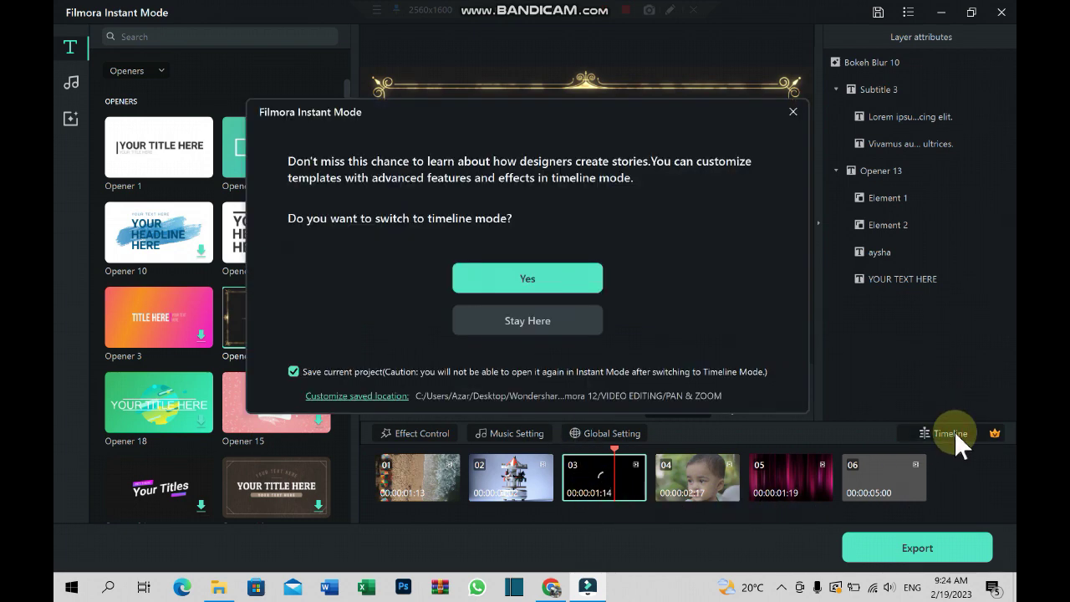
click(550, 282)
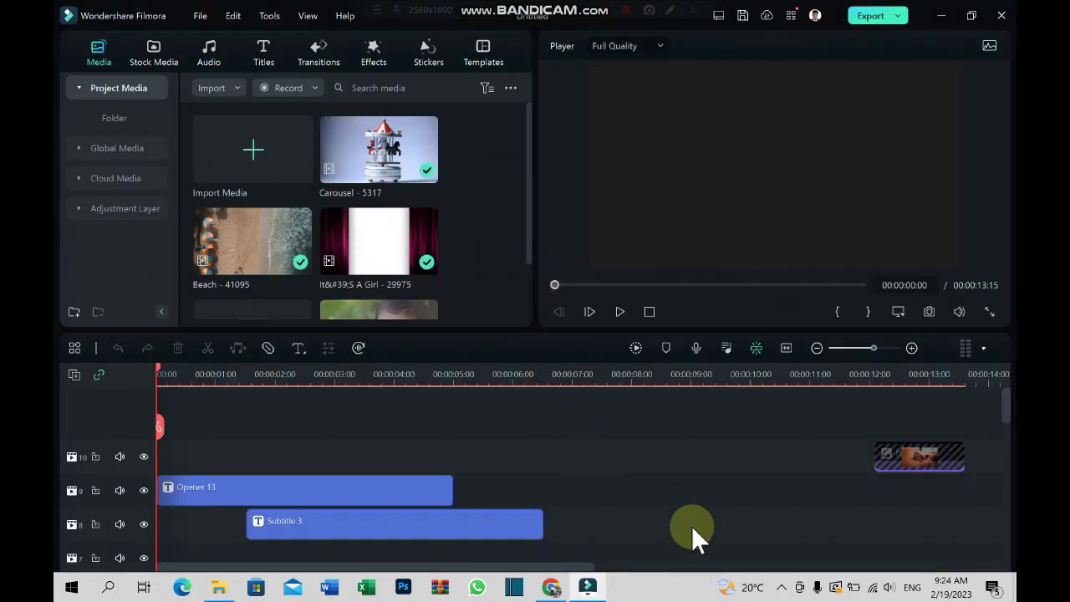
Step: Play the whole converted project from the start in the timeline editor
click(786, 344)
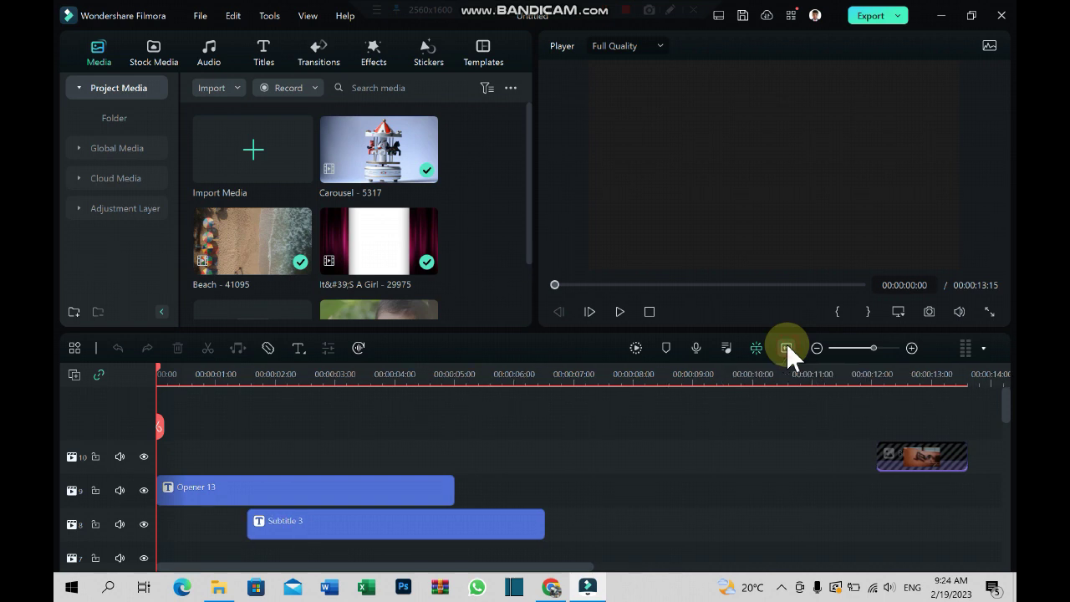
drag(551, 569, 589, 569)
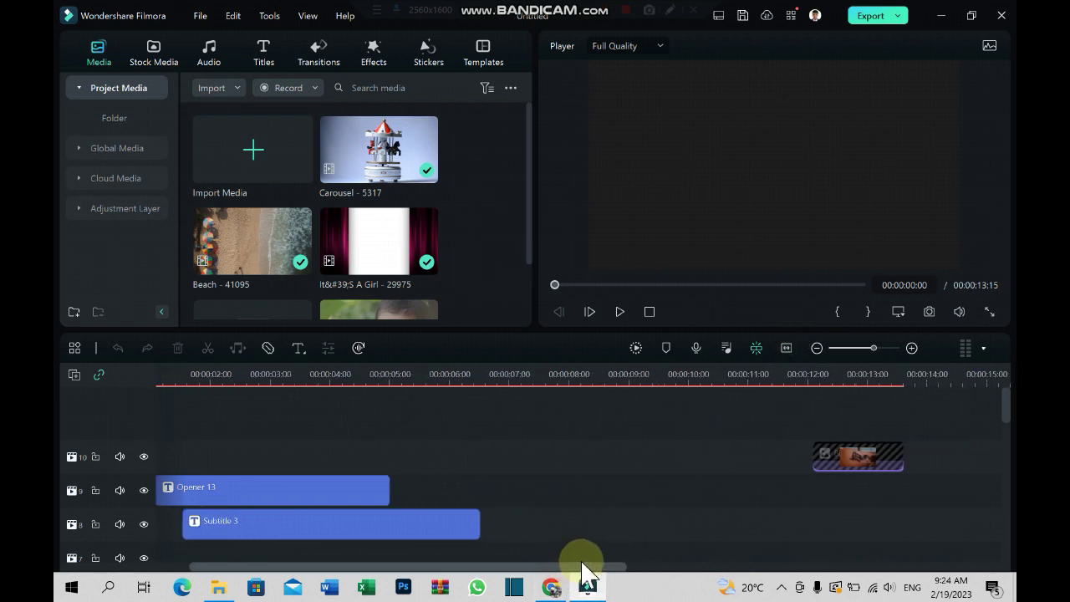
click(817, 347)
click(910, 348)
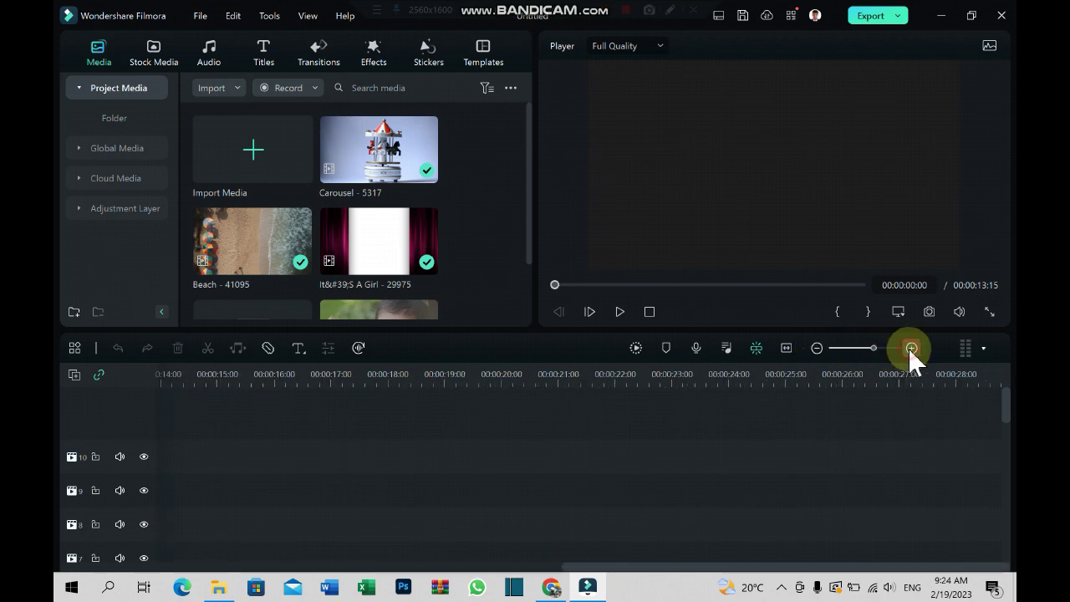
click(788, 348)
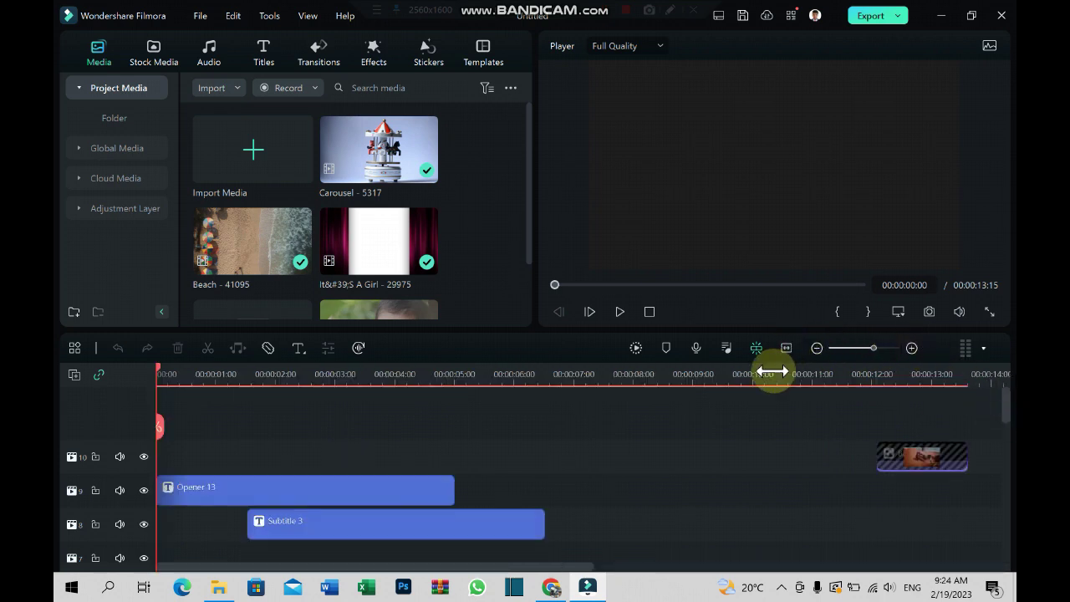
drag(532, 566, 480, 577)
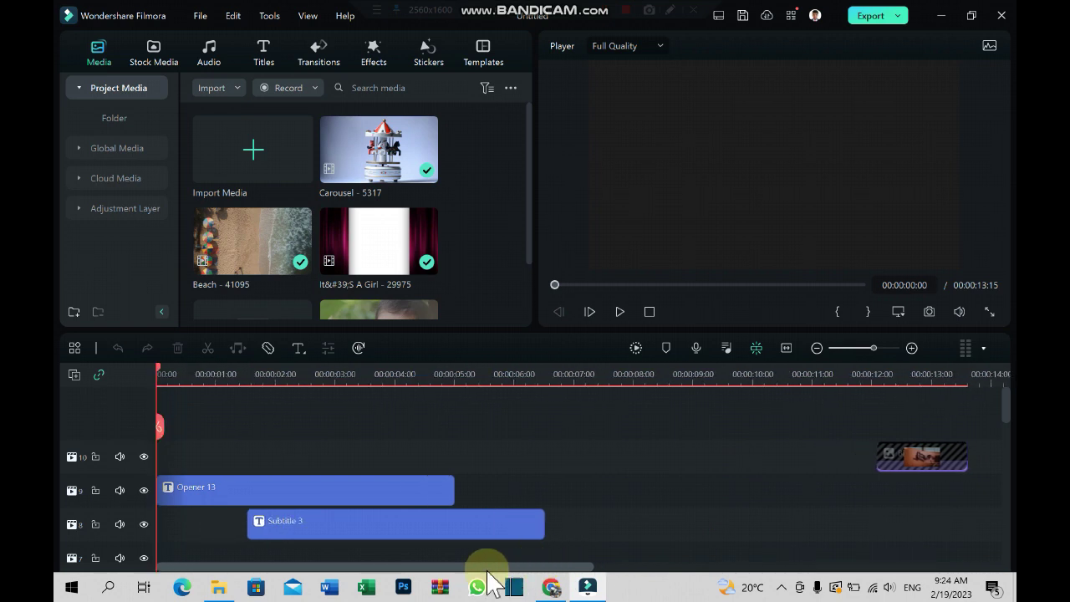
click(621, 311)
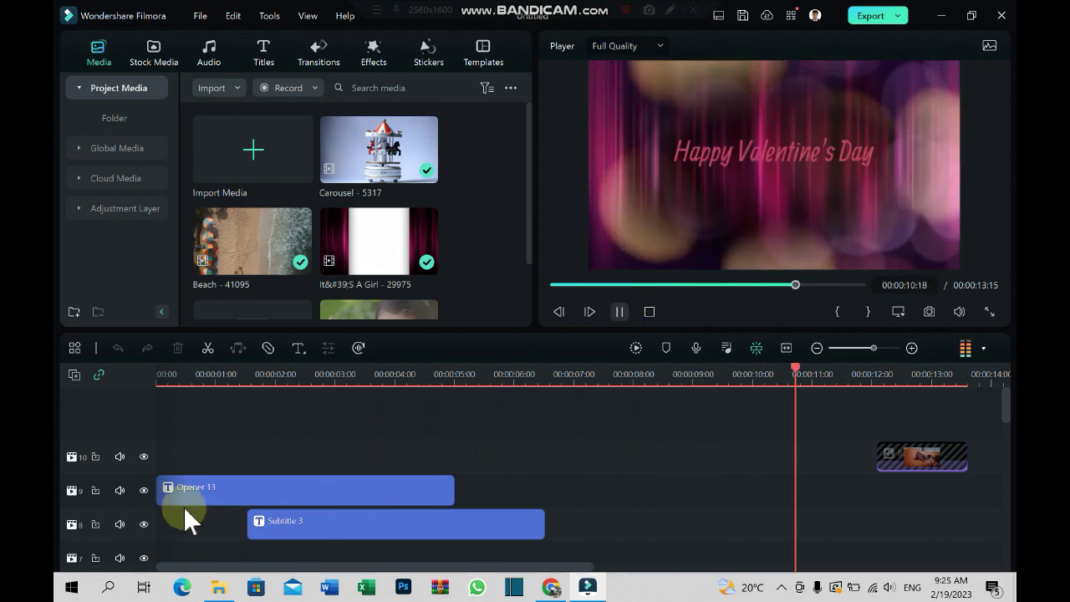
Step: Examine the clips, effects and stickers on the timeline tracks around 00:00:09:04, selecting Doodle Clouds and Bokeh 2
drag(1003, 391, 953, 444)
mouse_move(803, 368)
mouse_down()
mouse_move(741, 394)
mouse_move(702, 391)
mouse_up()
click(735, 470)
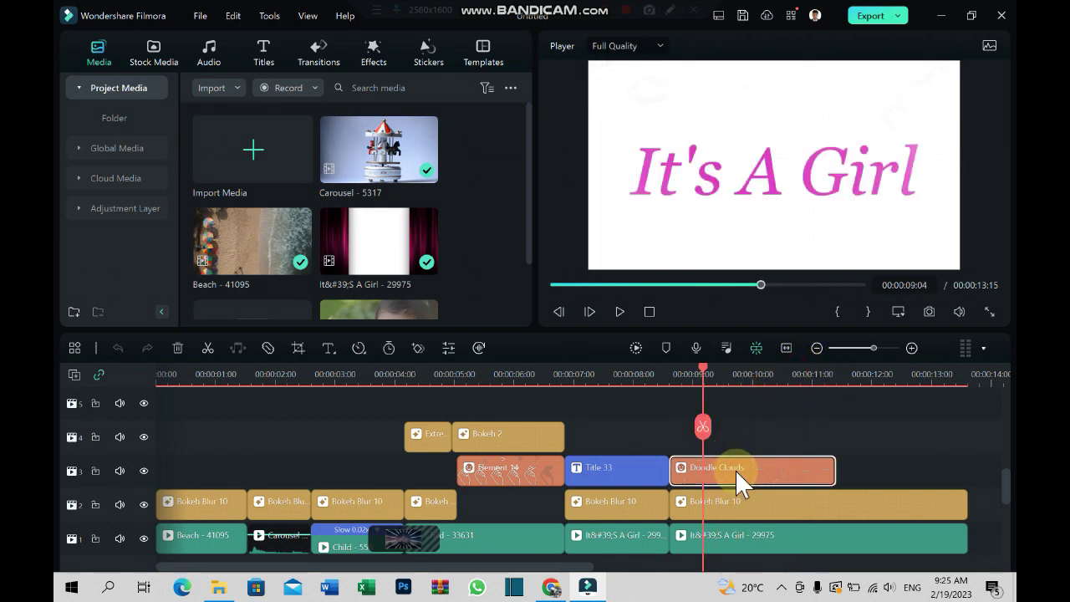
click(515, 433)
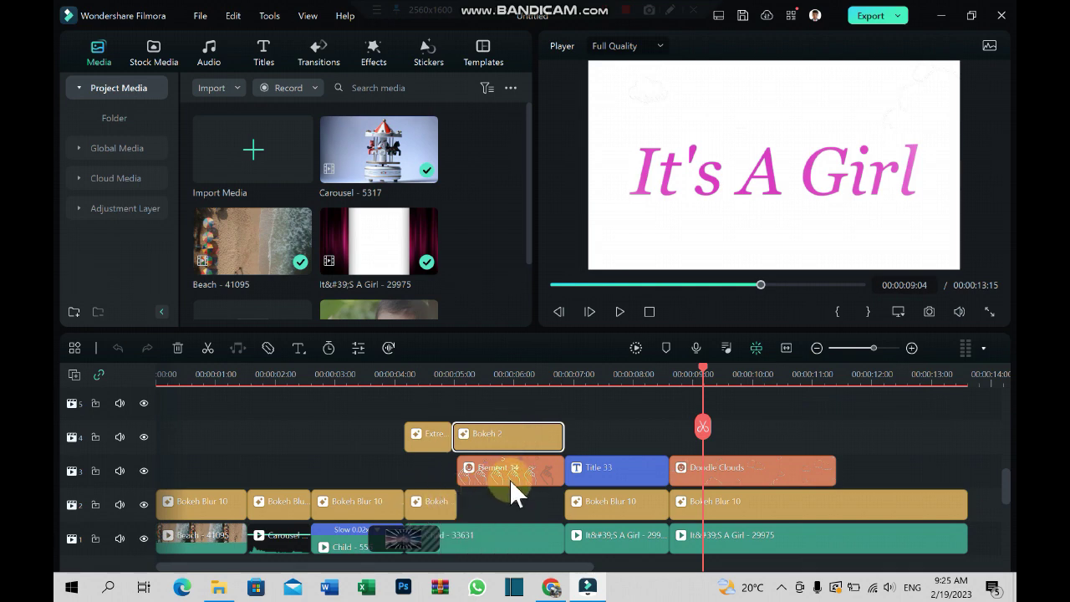
scroll(509, 479, down, 1)
scroll(509, 480, down, 2)
scroll(510, 479, up, 2)
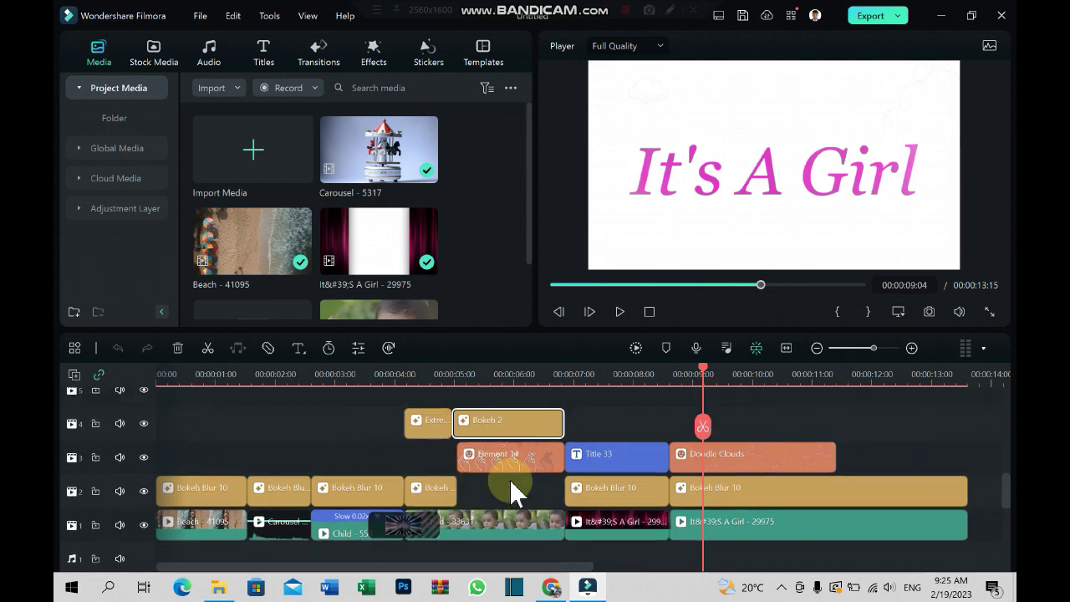
Step: Move the playhead to 00:00:07:19 and open the Title 33 clip on track 3 for editing
click(615, 451)
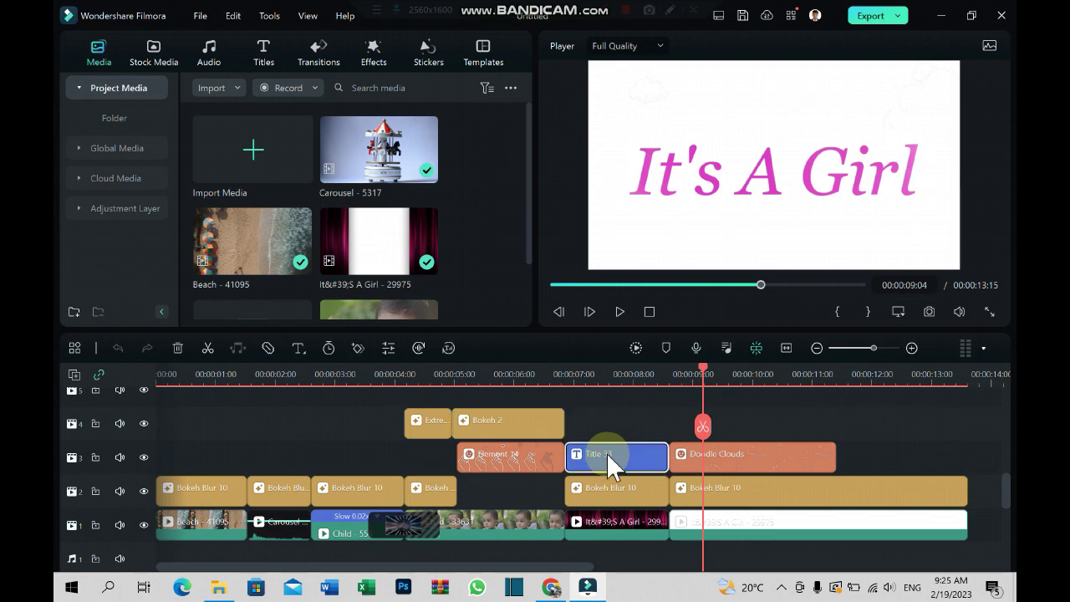
drag(705, 371, 618, 418)
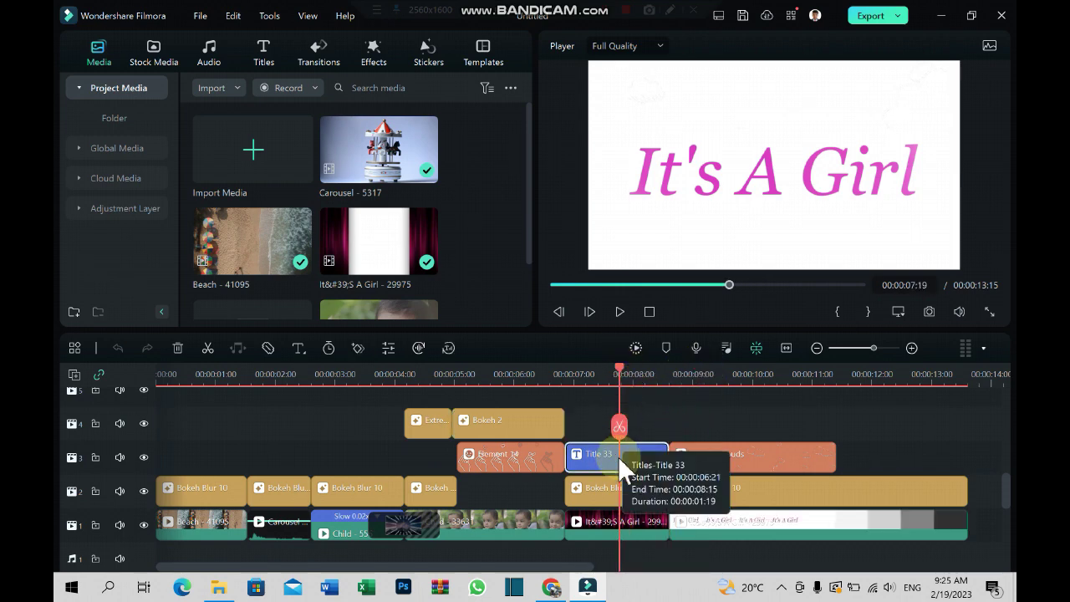
double_click(619, 457)
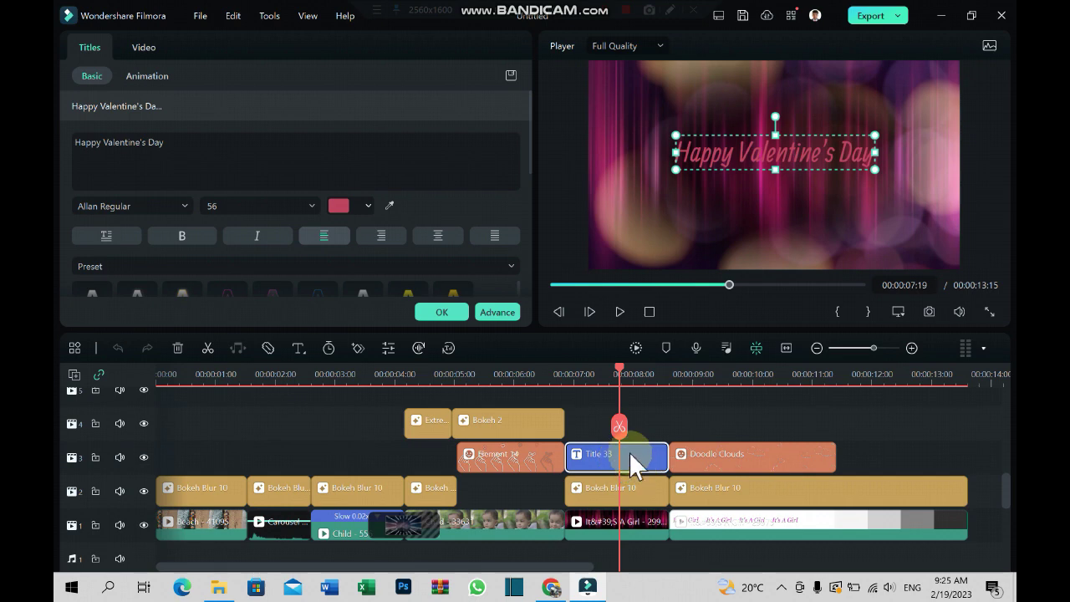
Step: Recolor the whole "Happy Valentine's Day" title text green from the color palette
double_click(825, 160)
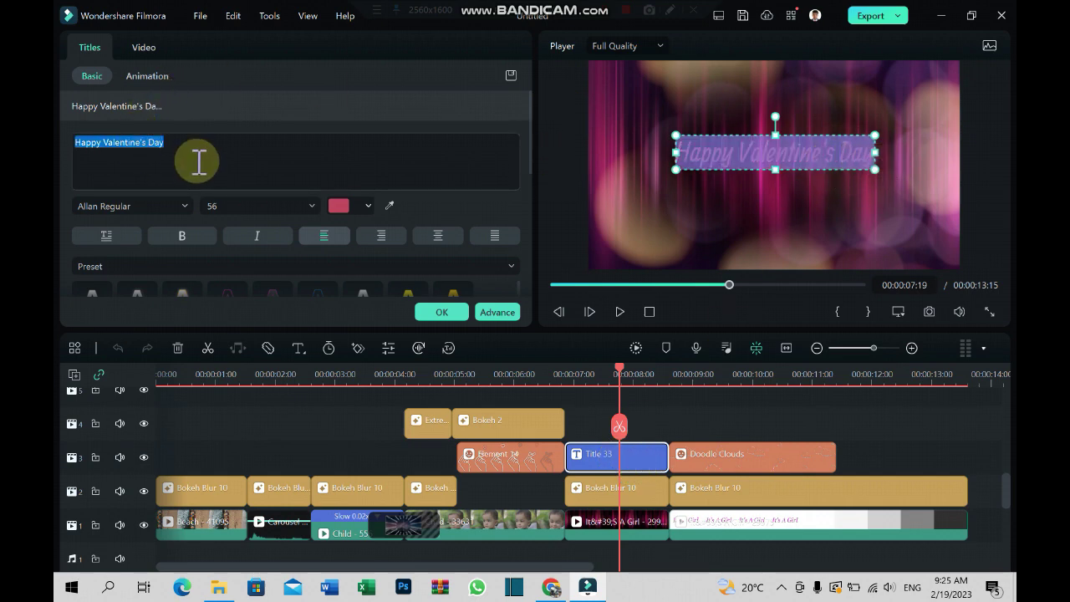
click(176, 148)
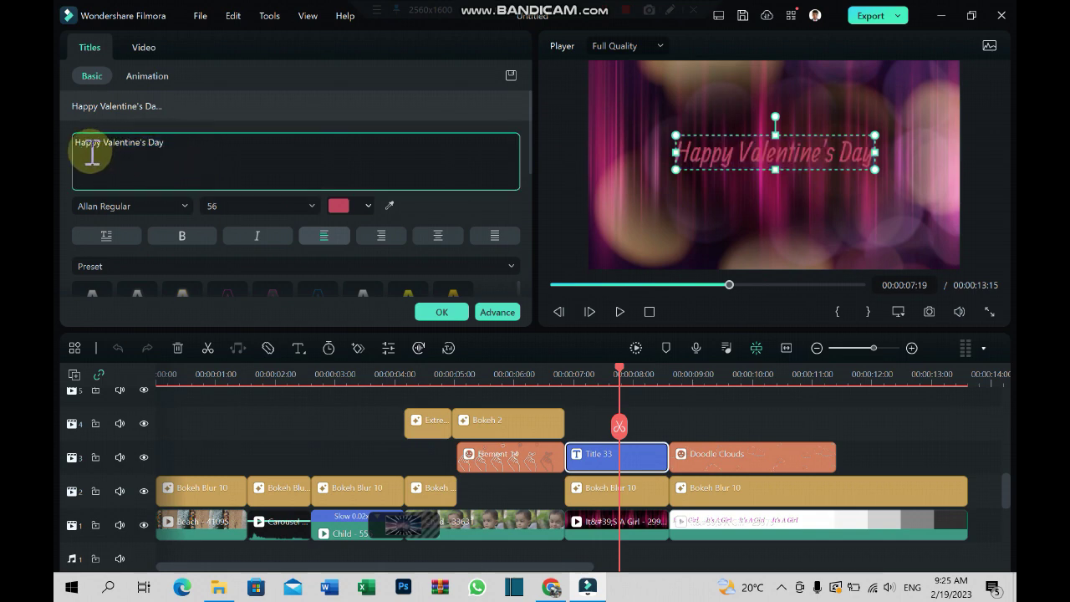
key(ctrl+a)
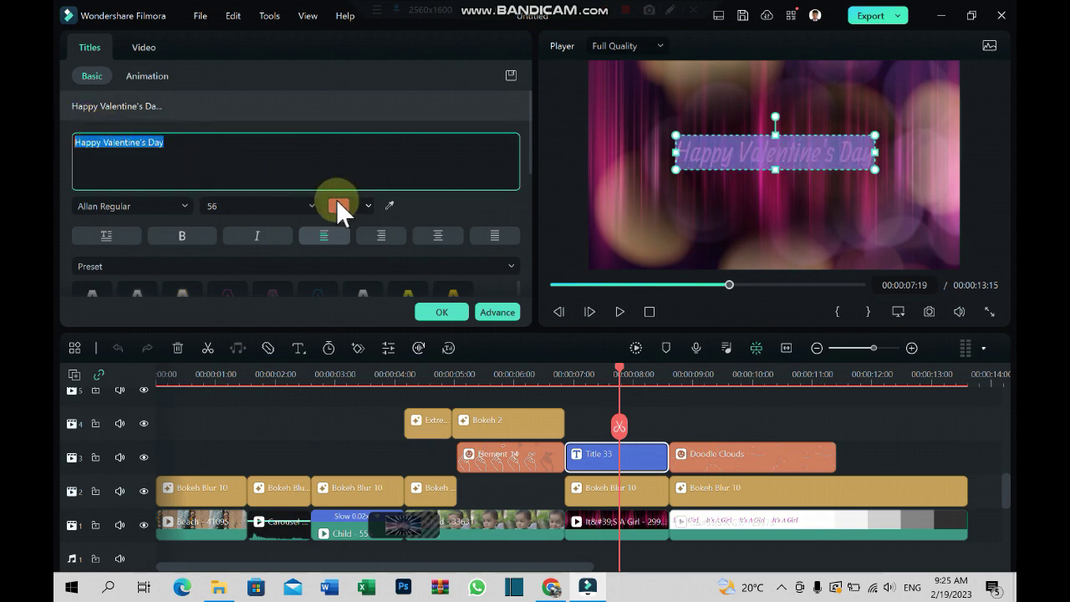
click(342, 202)
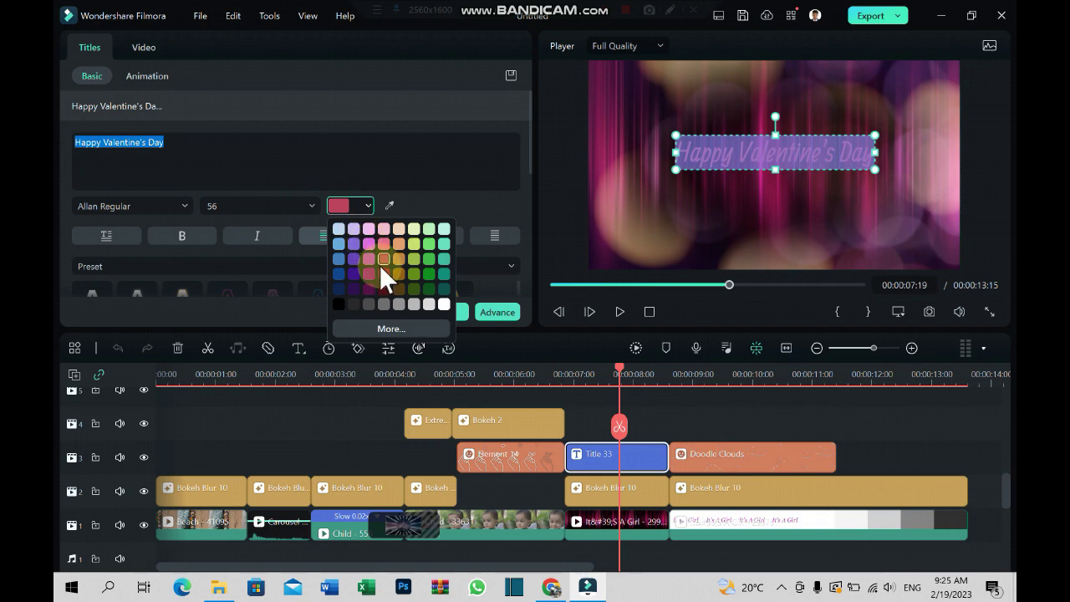
click(429, 258)
click(411, 168)
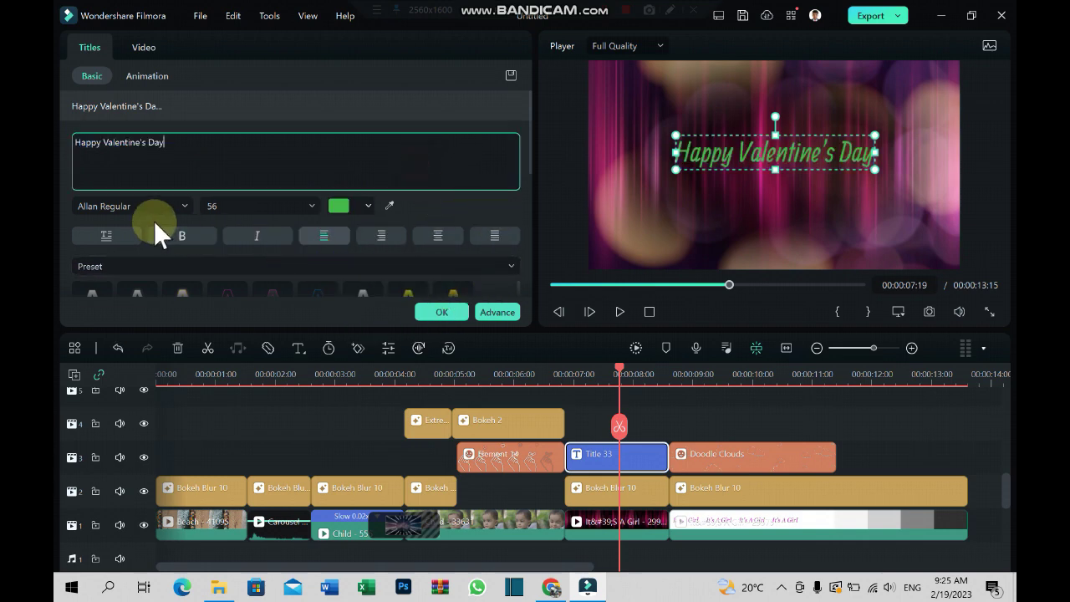
Step: Apply the orange-to-yellow gradient text preset to the "Happy Valentine's Day" title
scroll(154, 220, down, 2)
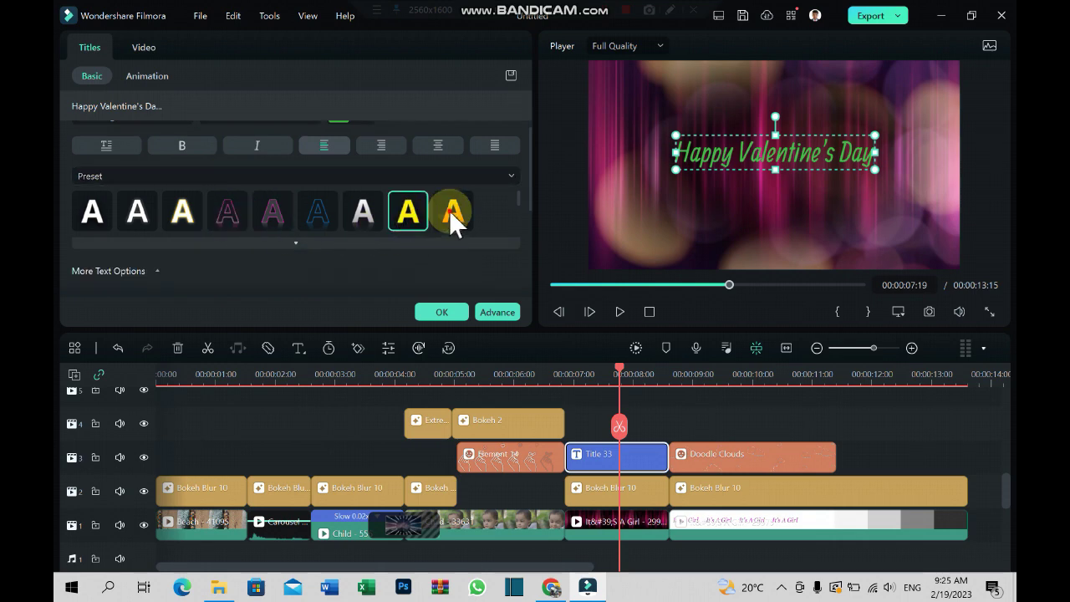
click(449, 212)
scroll(193, 229, down, 2)
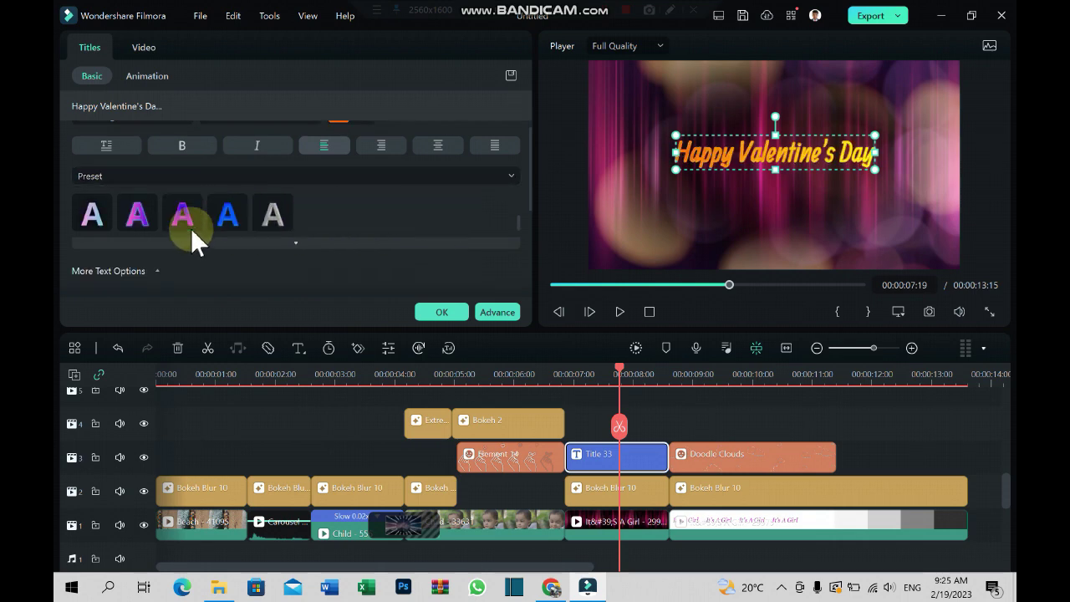
Step: Examine the title's remaining basic settings, including its rotation, scale and position
drag(528, 172, 493, 239)
scroll(153, 243, down, 1)
scroll(154, 242, up, 5)
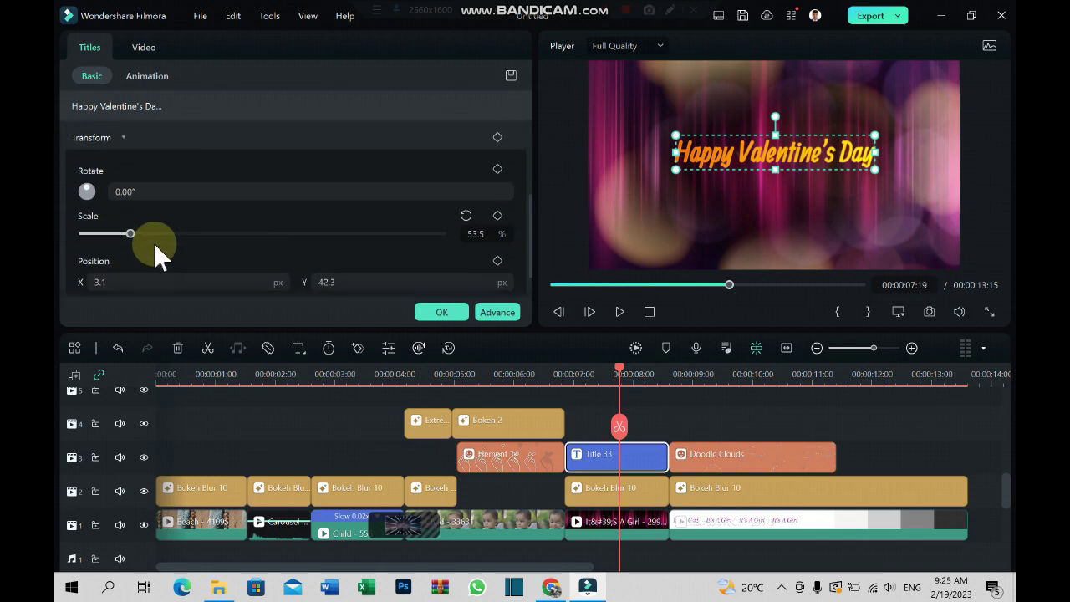
scroll(153, 243, up, 2)
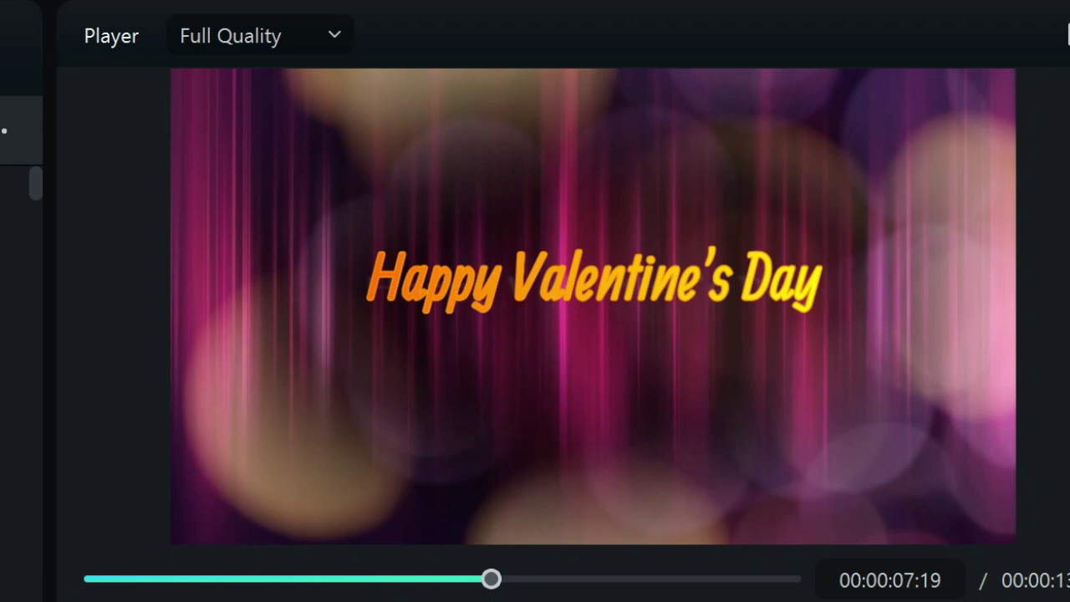
scroll(21, 334, down, 5)
scroll(21, 334, up, 3)
scroll(21, 335, down, 3)
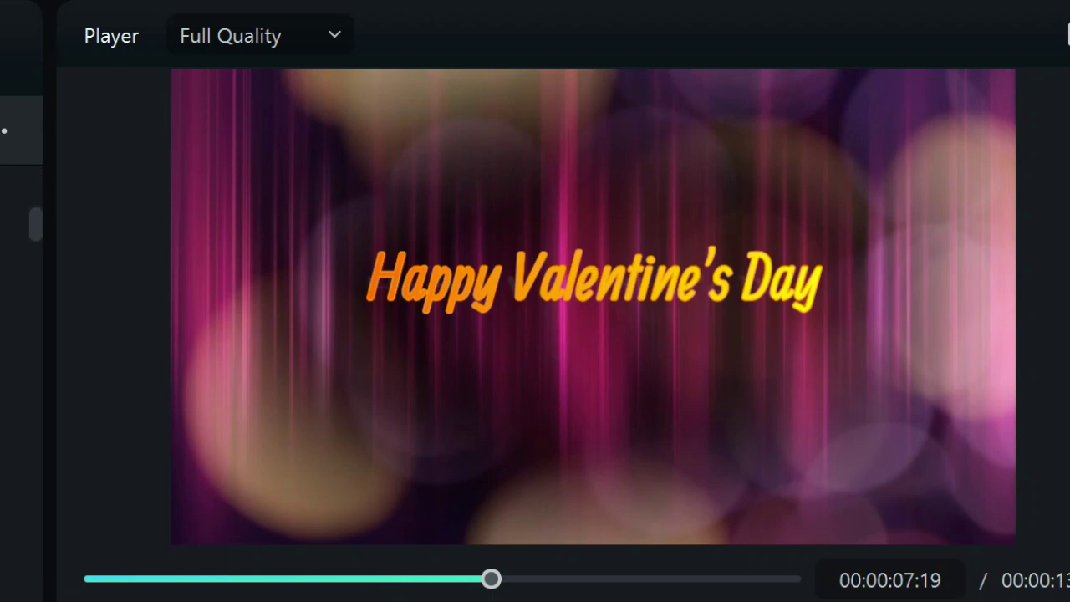
Step: Return the playhead to about 00:00:00:04, play the project to review it and pause at about 00:00:12:21
drag(491, 578, 101, 578)
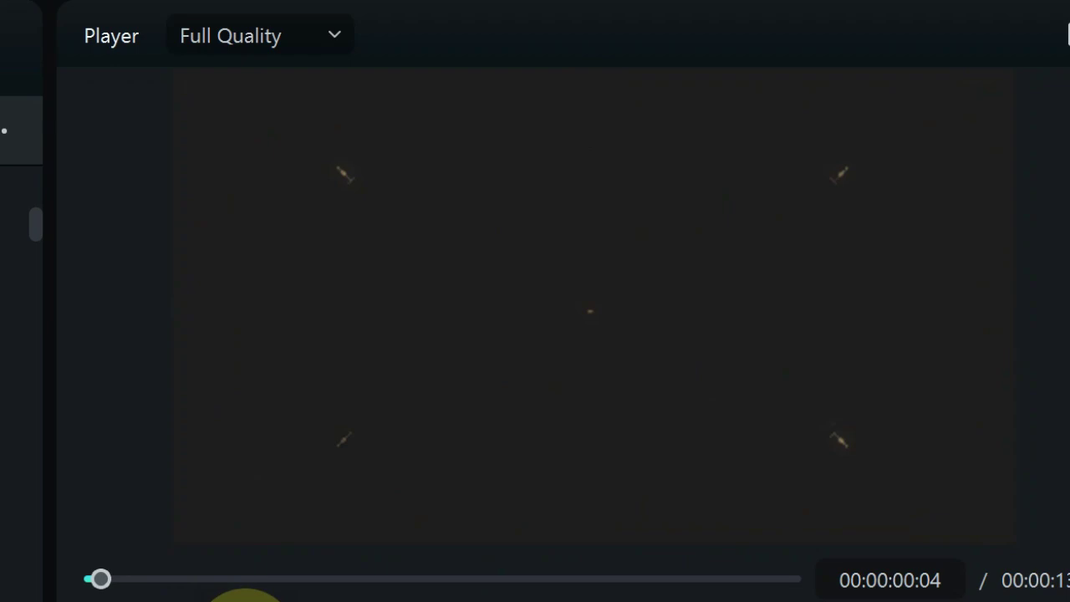
click(245, 598)
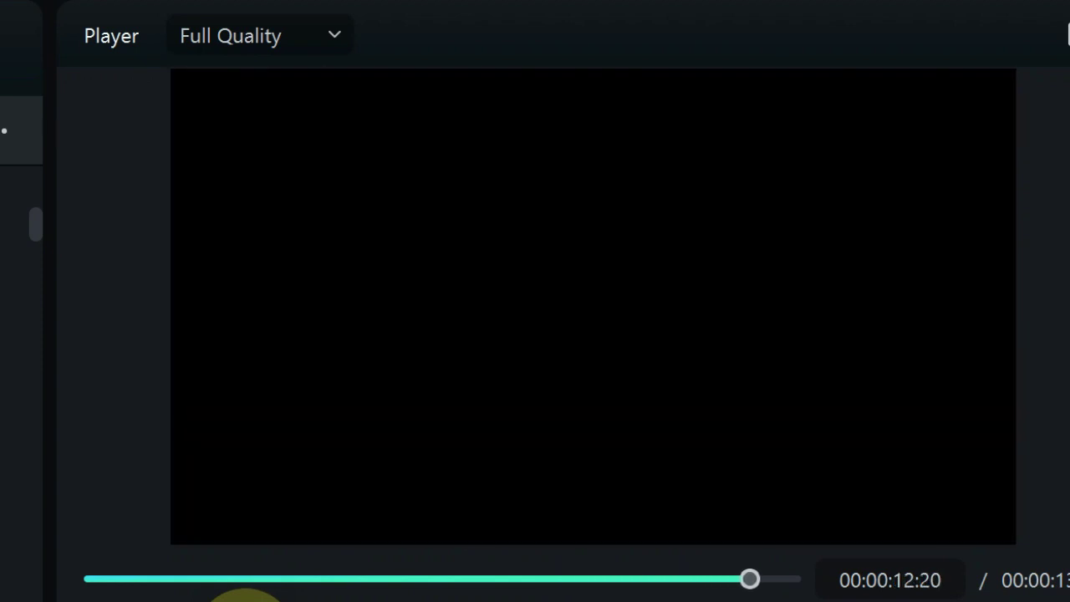
click(270, 594)
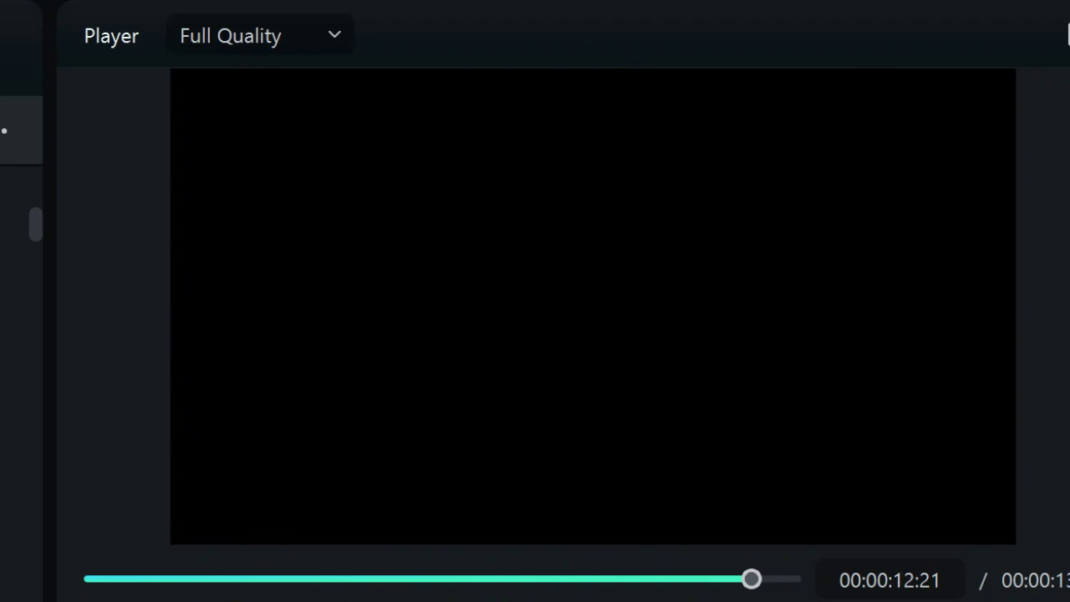